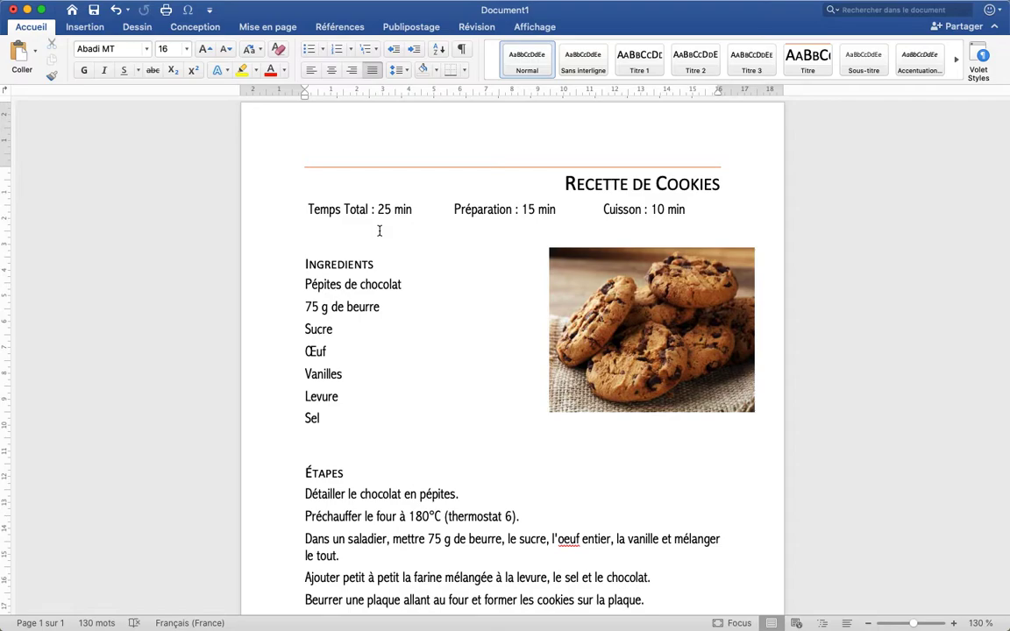
# - Open the symbol chooser with the cursor before "Temps Total" and set its font to Wingdings
pyautogui.write('wing')
pyautogui.click(96, 28)
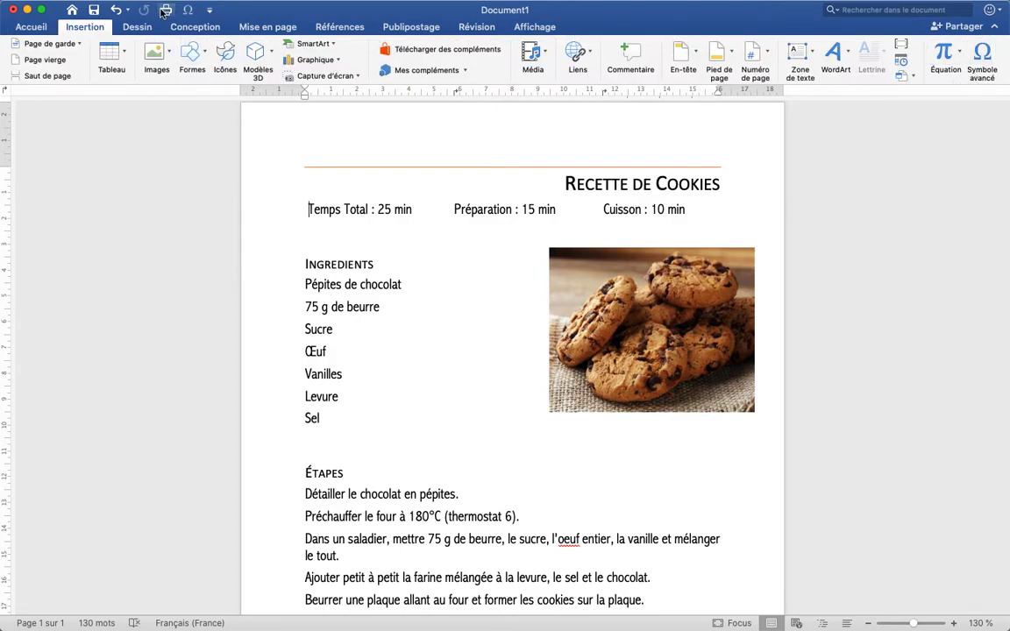
pyautogui.click(35, 27)
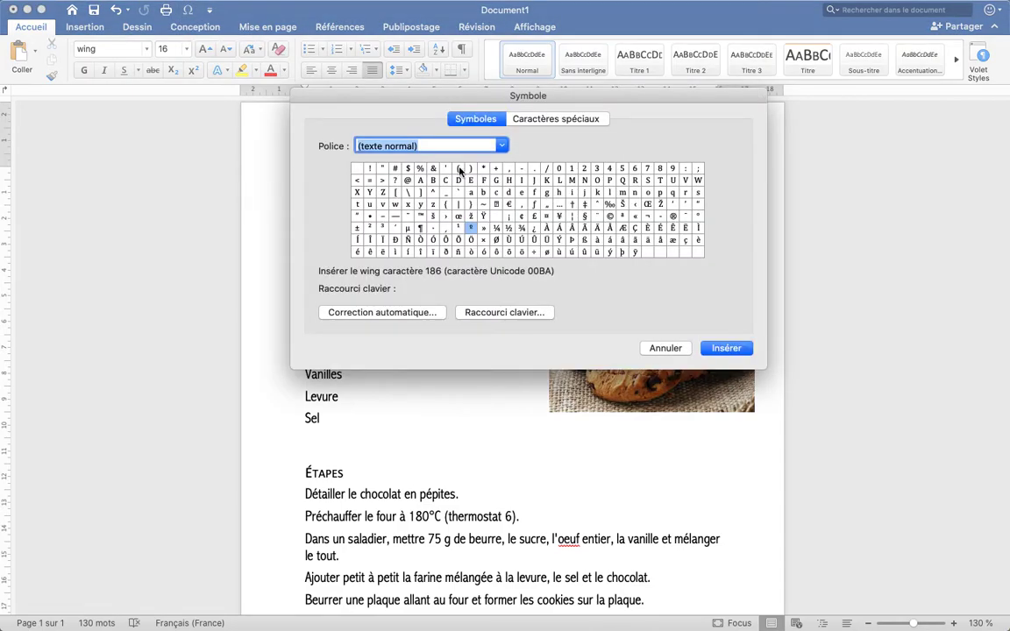
pyautogui.click(503, 146)
pyautogui.scroll(5, 420, 170)
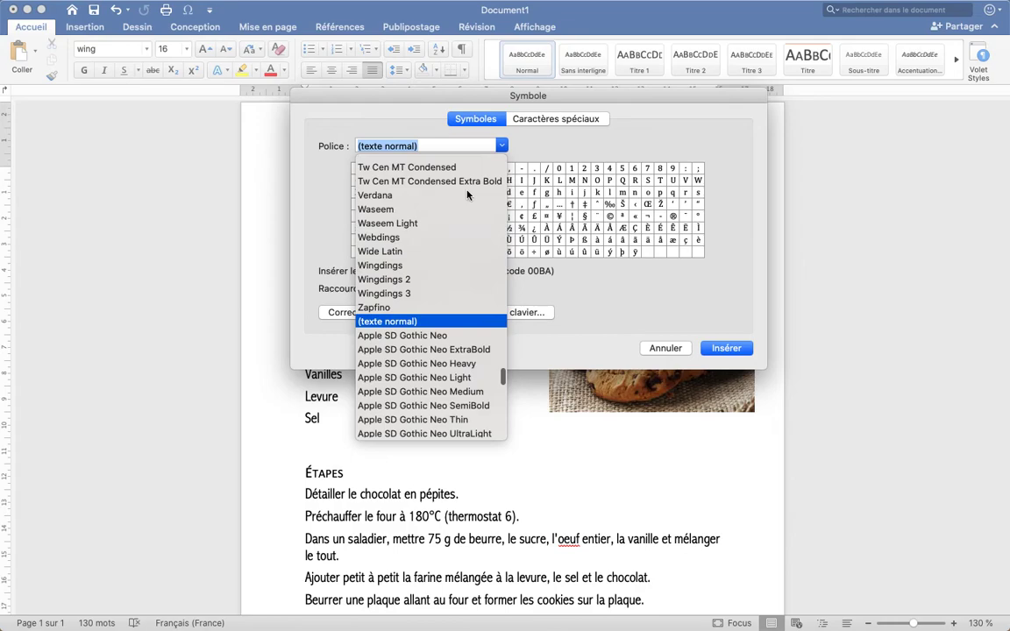
pyautogui.scroll(-1, 463, 208)
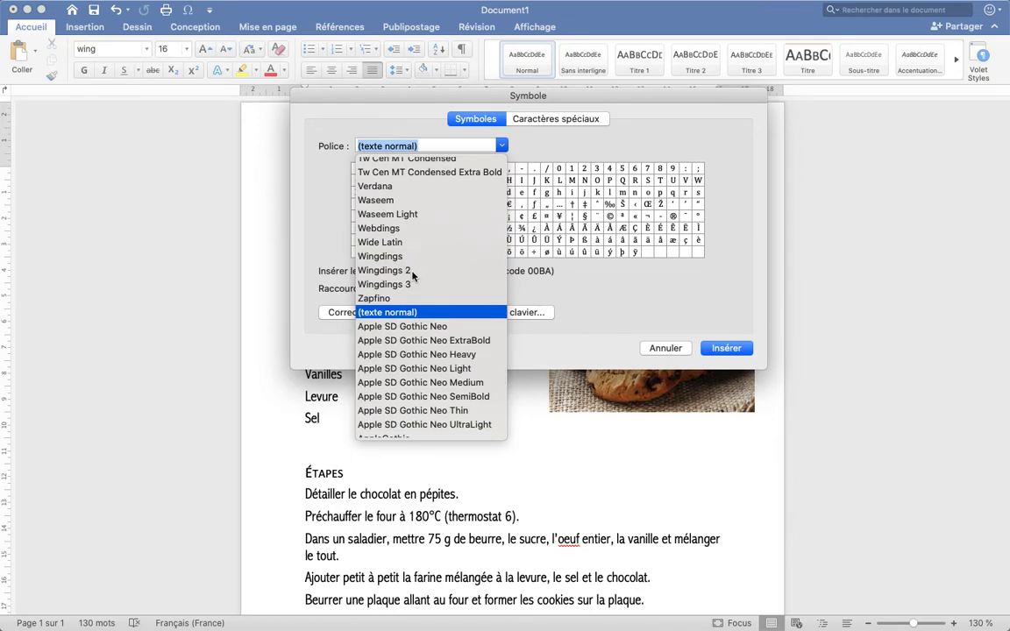
pyautogui.scroll(6, 417, 282)
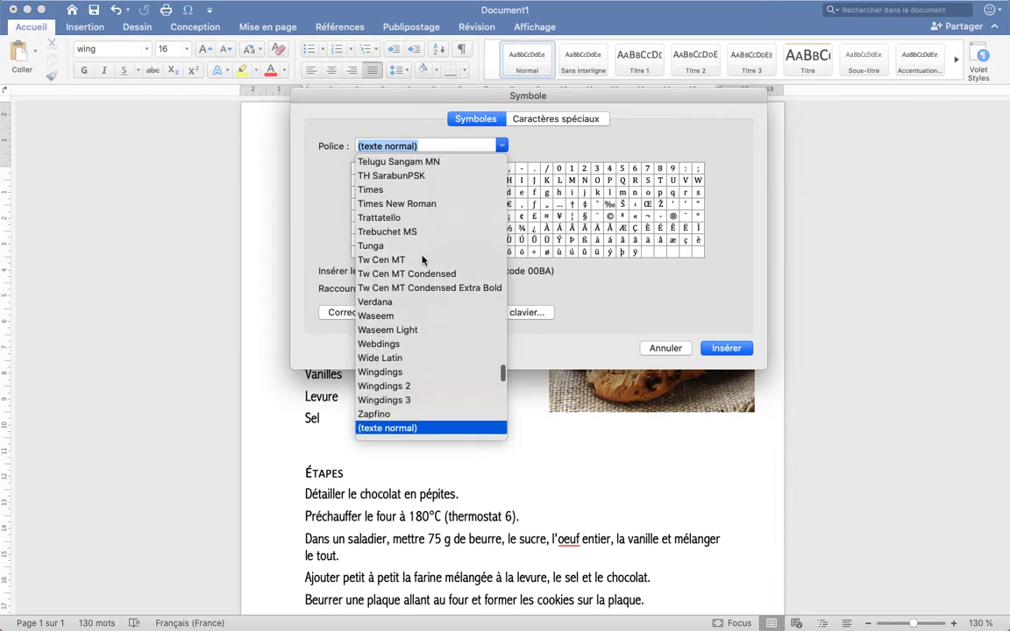
pyautogui.scroll(3, 402, 210)
pyautogui.scroll(-2, 403, 211)
pyautogui.scroll(-3, 402, 210)
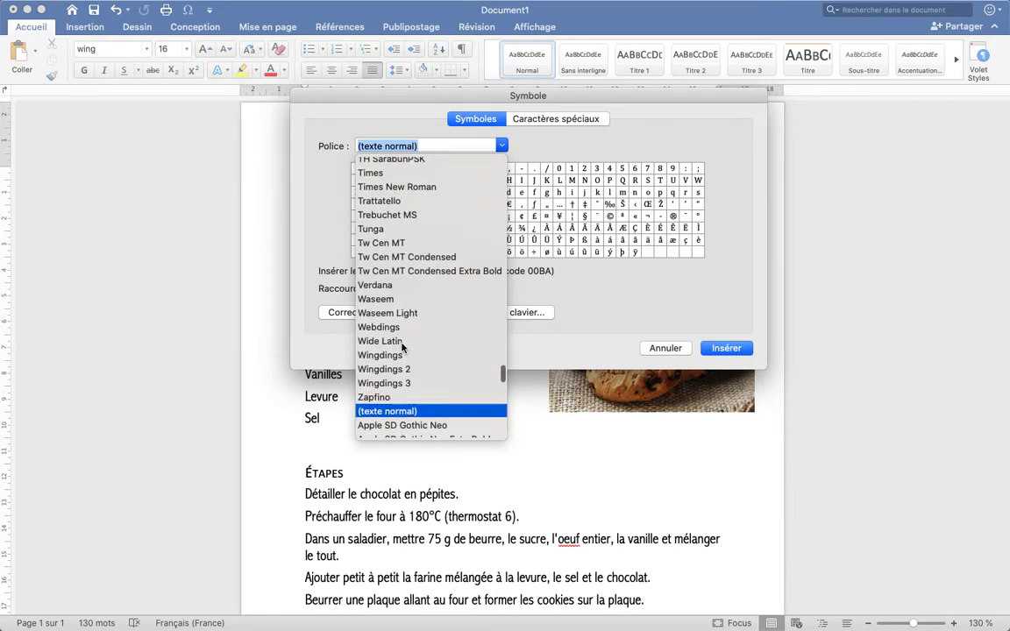
pyautogui.click(396, 369)
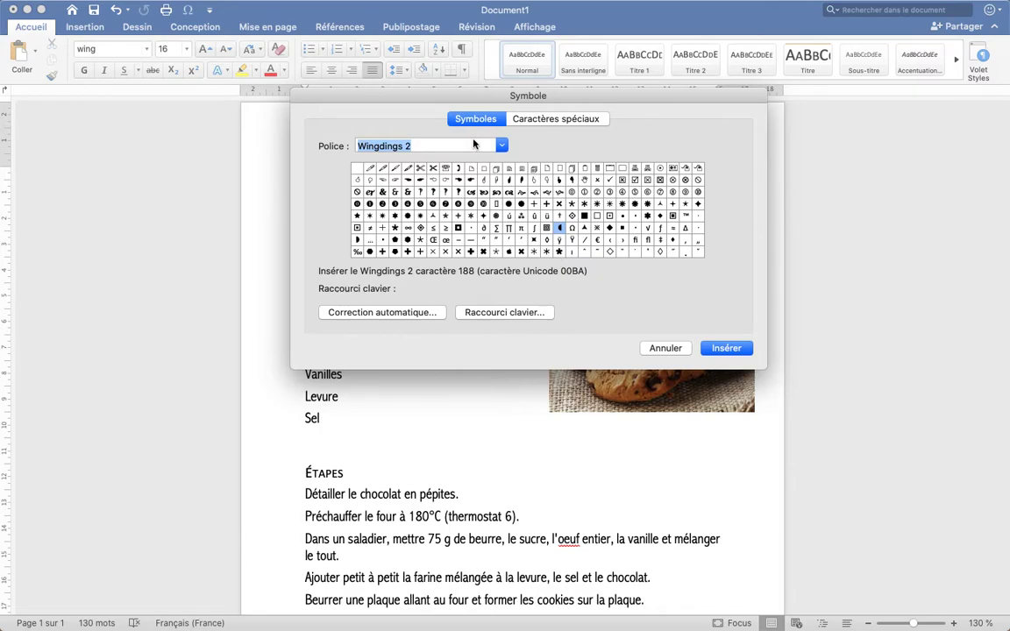
pyautogui.click(501, 146)
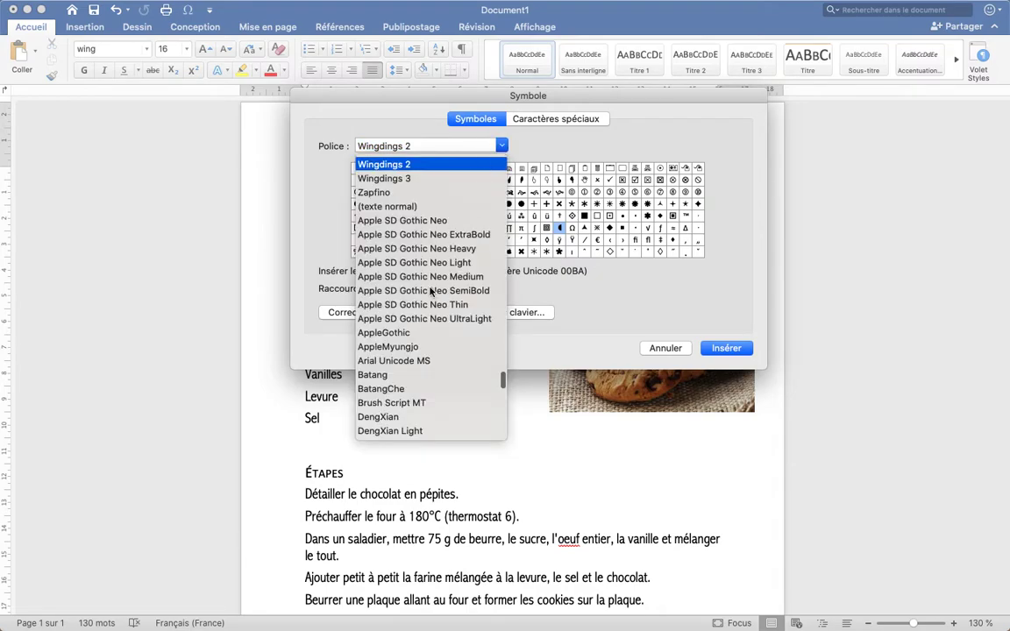
pyautogui.scroll(3, 385, 254)
pyautogui.click(372, 215)
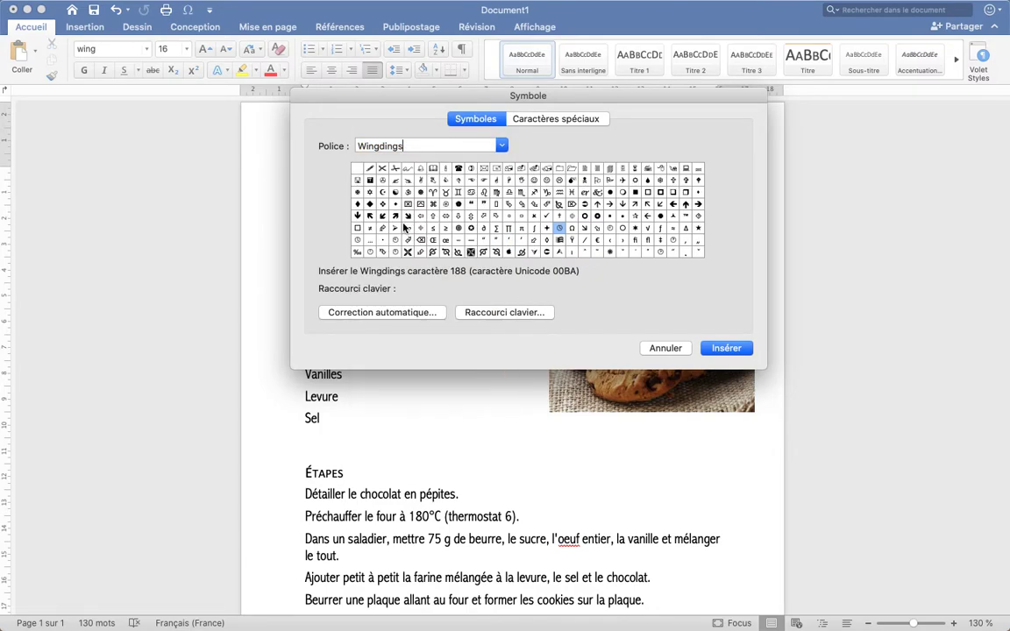
# - Insert the Wingdings clock symbol (character 188) three times before "Temps Total" and close the symbol chooser
pyautogui.click(560, 227)
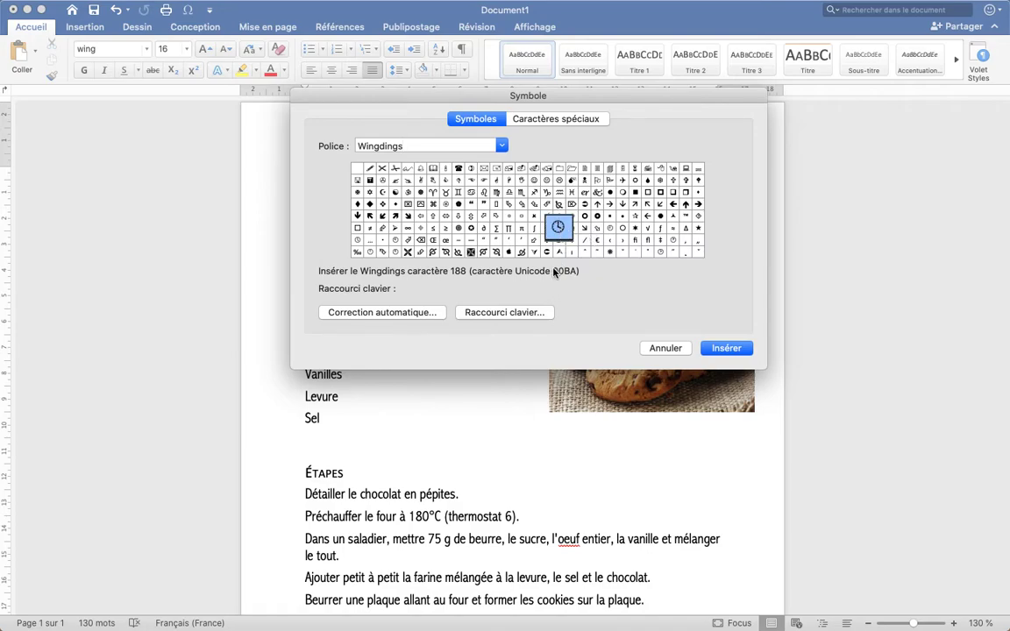
pyautogui.click(735, 349)
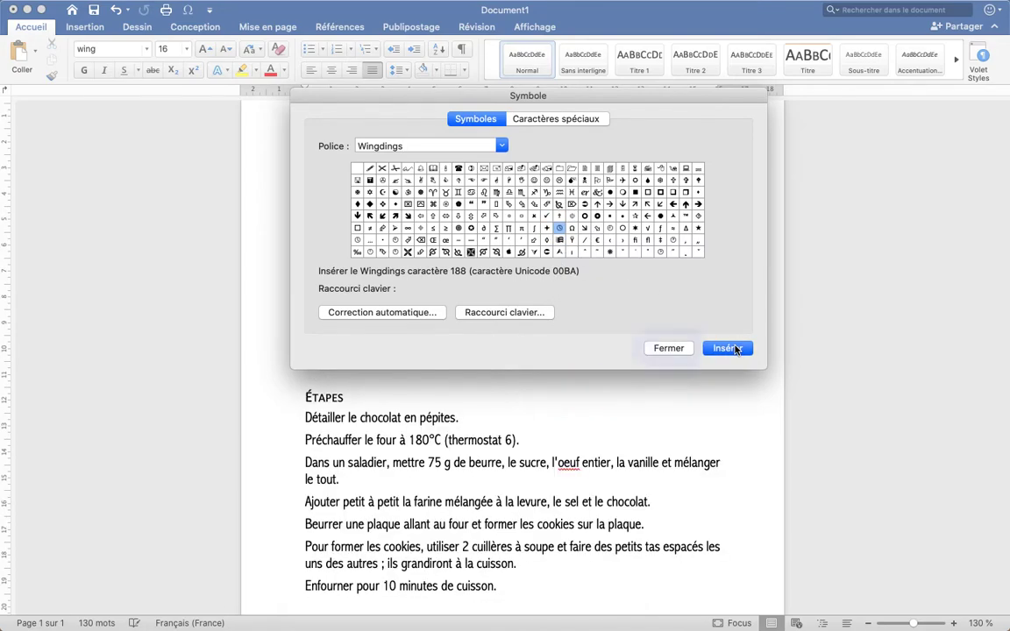
pyautogui.click(676, 348)
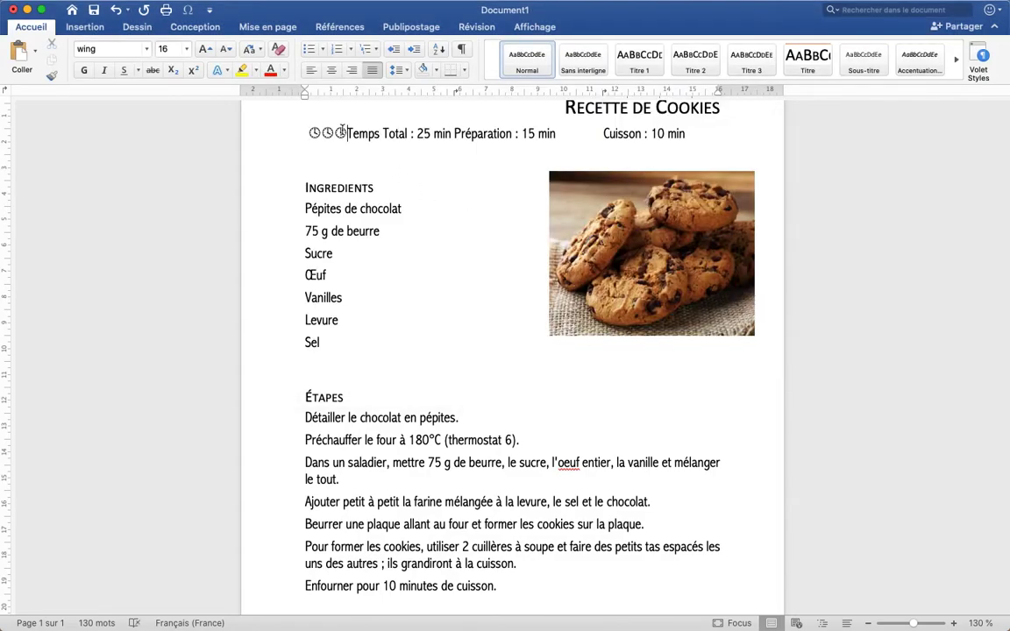
# - Move two of the three clock symbols so that one stands before "Préparation" and one before "Cuisson"
pyautogui.moveTo(343, 132); pyautogui.dragTo(335, 133)
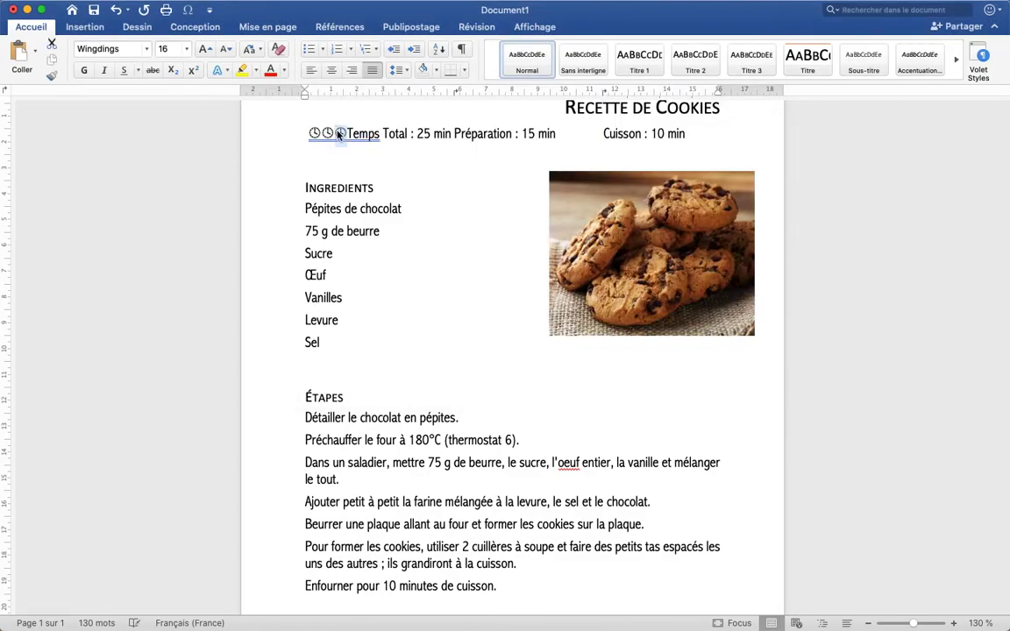
pyautogui.press('BackSpace')
pyautogui.click(453, 133)
pyautogui.press('super+v')
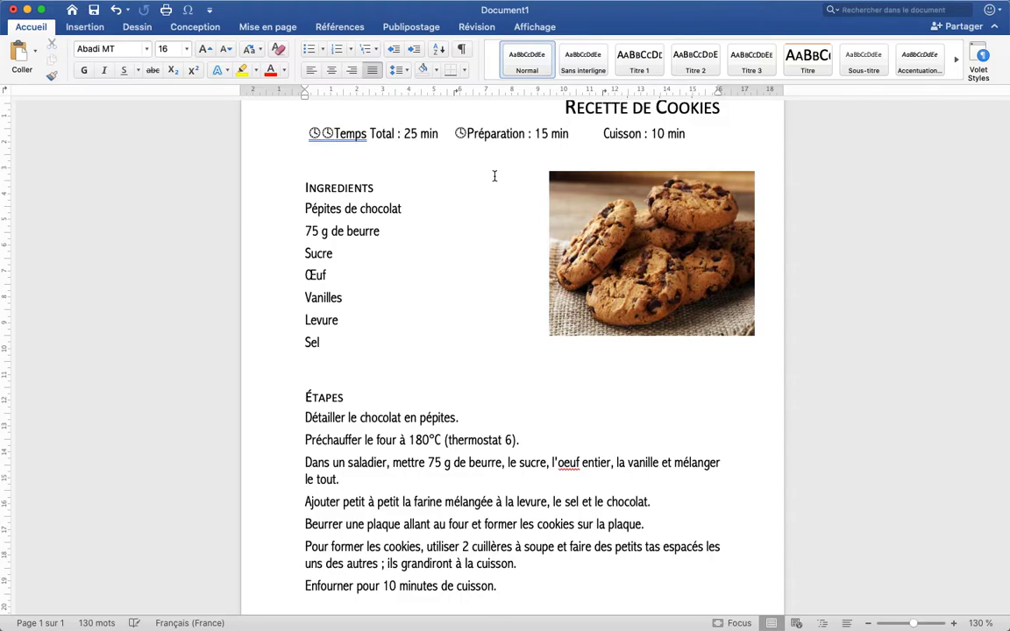
pyautogui.moveTo(333, 133); pyautogui.dragTo(326, 134)
pyautogui.press('BackSpace')
pyautogui.click(604, 133)
pyautogui.press('super+v')
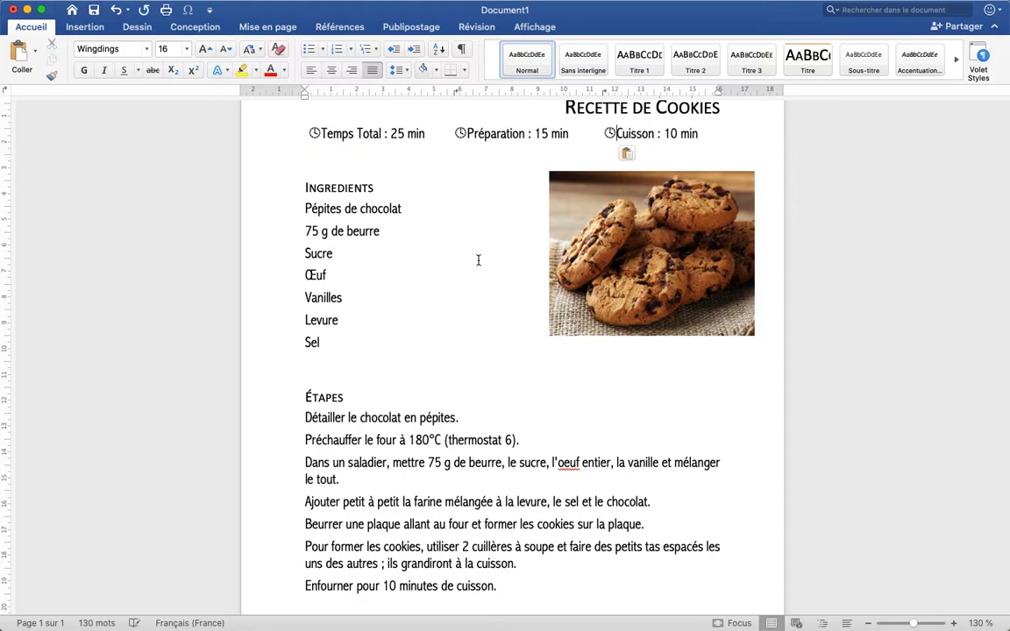
# - Turn the ingredients from "Pépites de chocolat" to "Sel" into a bulleted list with a new right-arrow bullet from the Symbol font
pyautogui.scroll(2, 477, 260)
pyautogui.scroll(1, 478, 259)
pyautogui.scroll(-3, 478, 259)
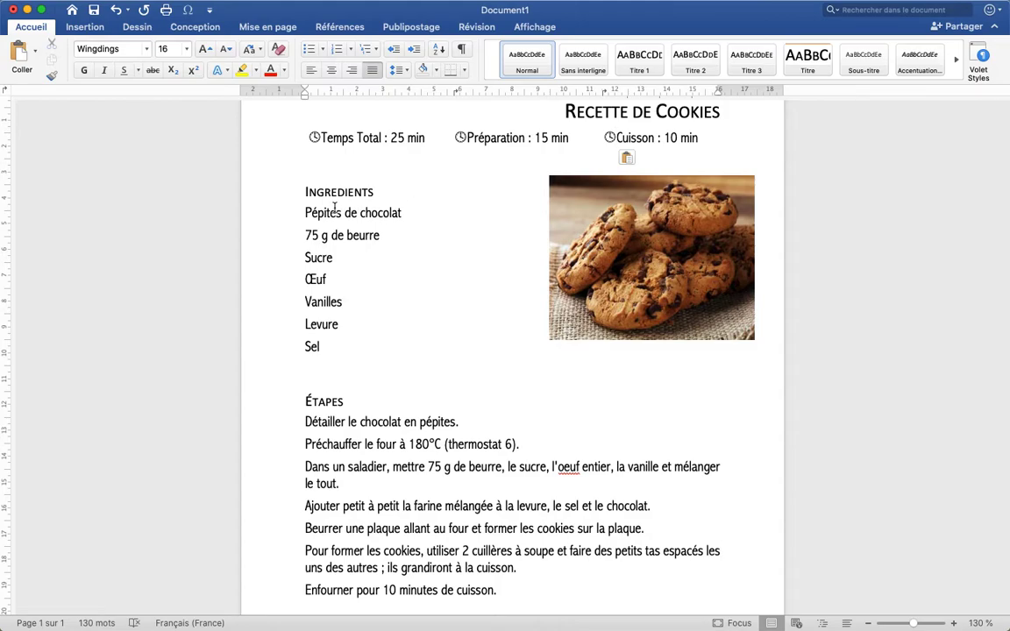
pyautogui.moveTo(277, 214); pyautogui.dragTo(285, 353)
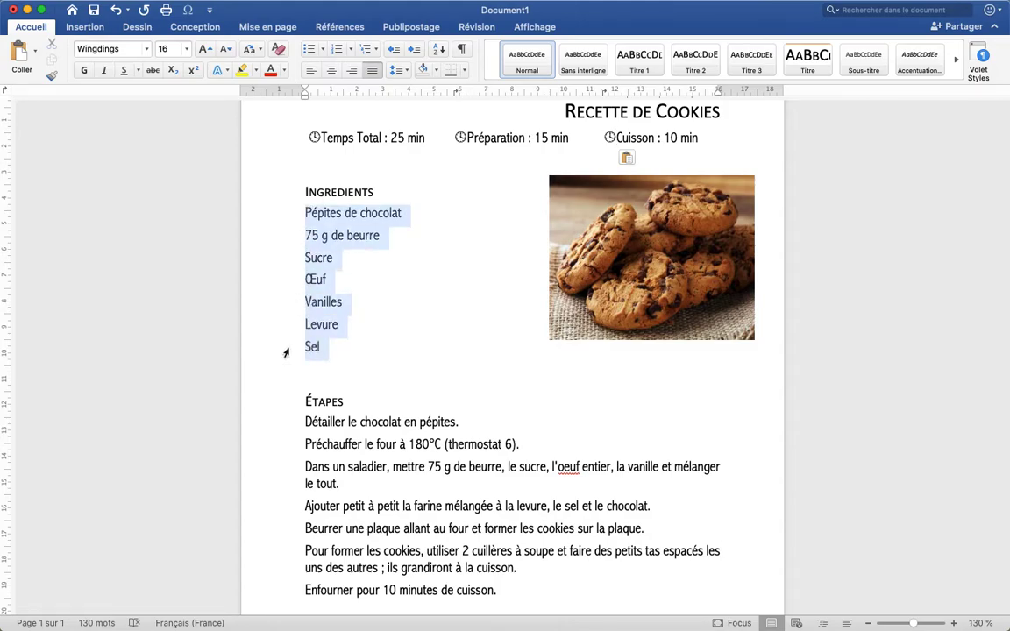
pyautogui.click(324, 50)
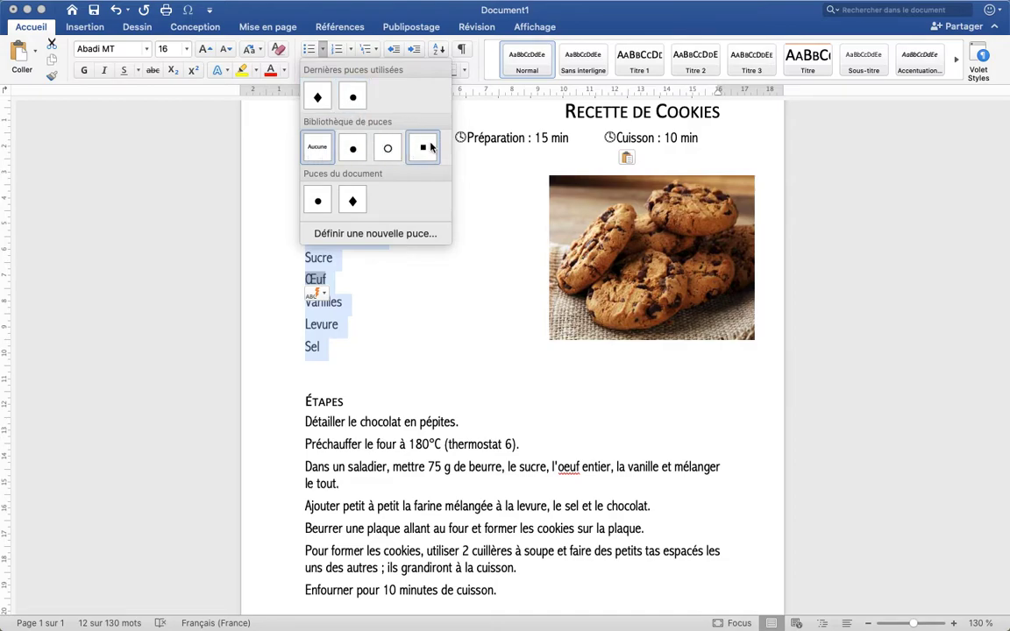
pyautogui.click(369, 234)
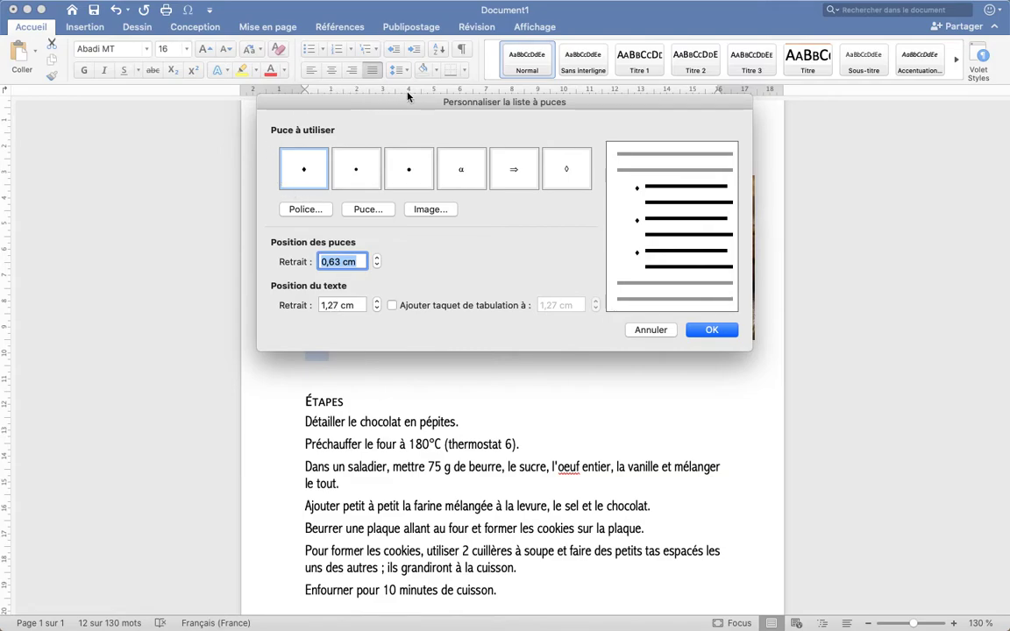
pyautogui.click(368, 210)
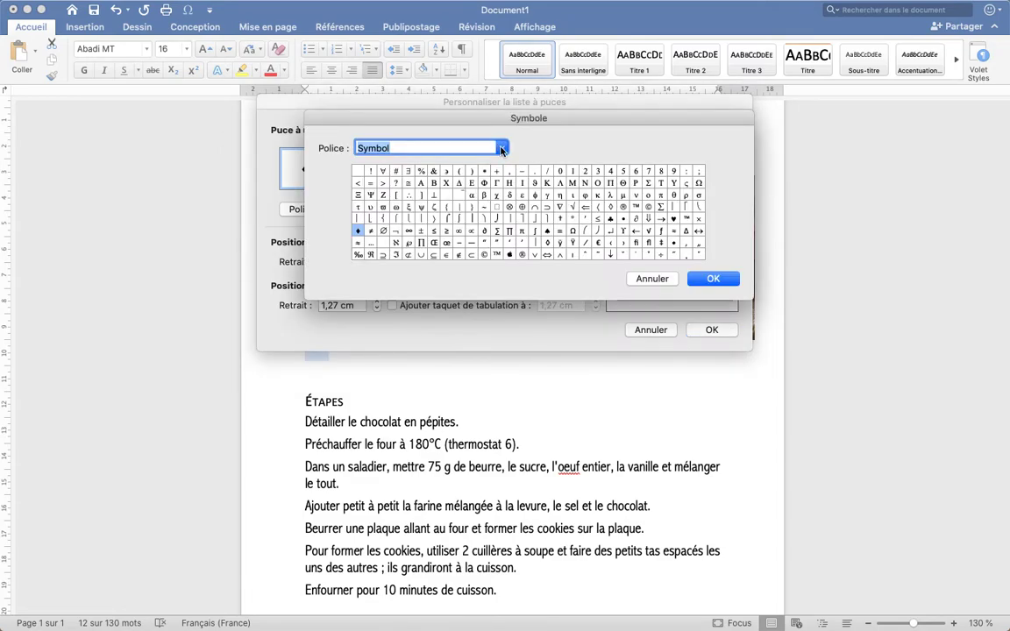
pyautogui.click(584, 211)
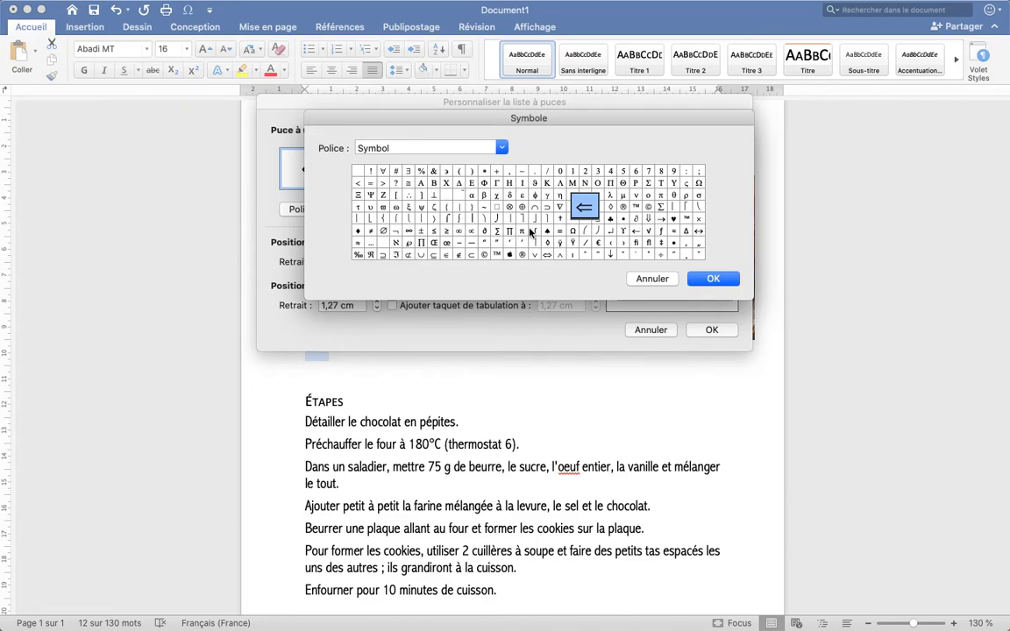
pyautogui.click(659, 219)
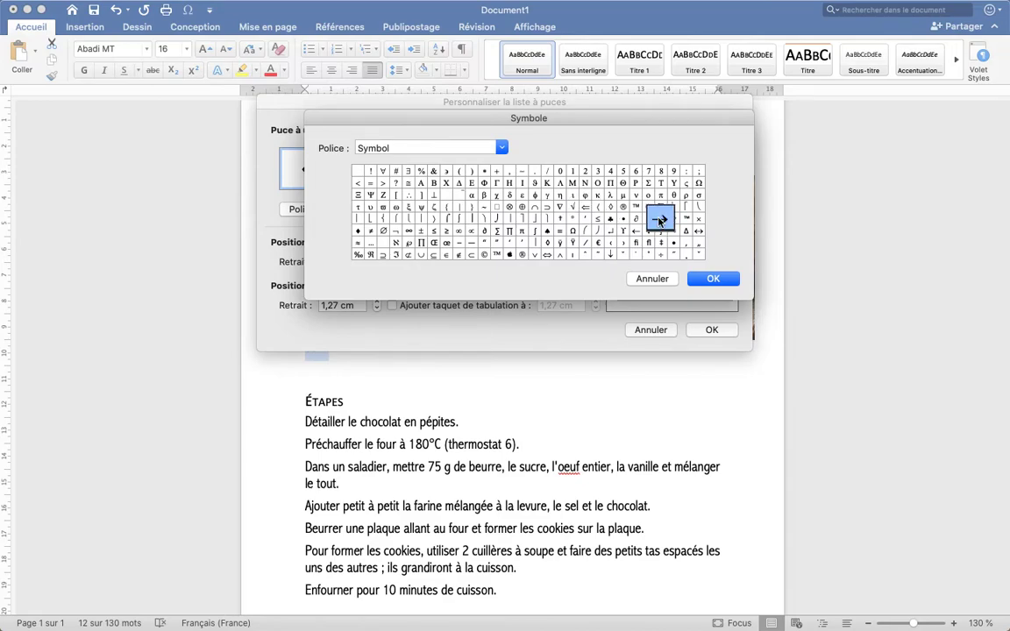
pyautogui.click(713, 279)
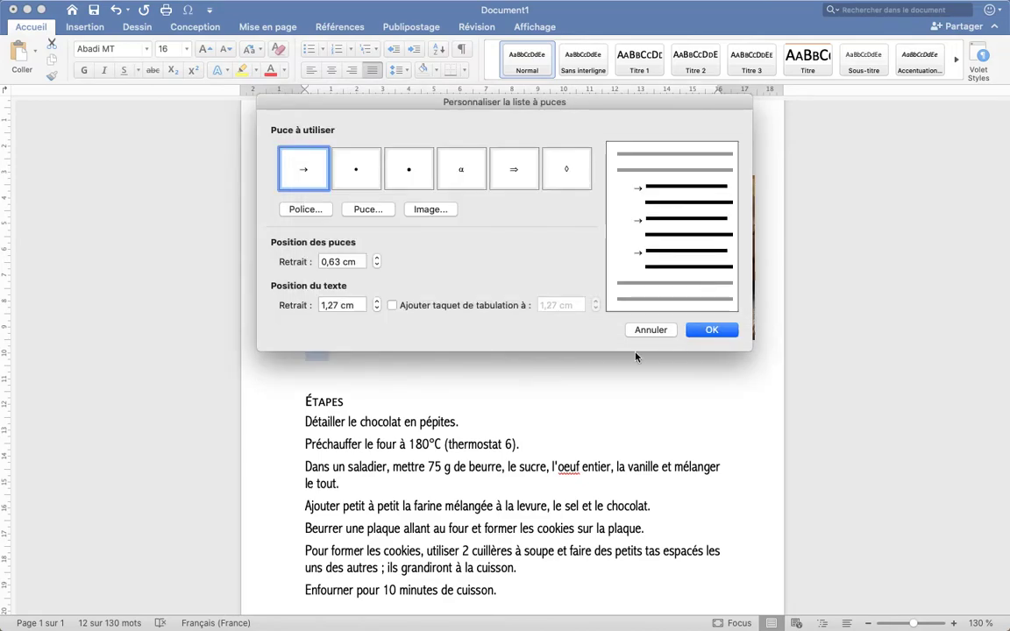
pyautogui.click(701, 332)
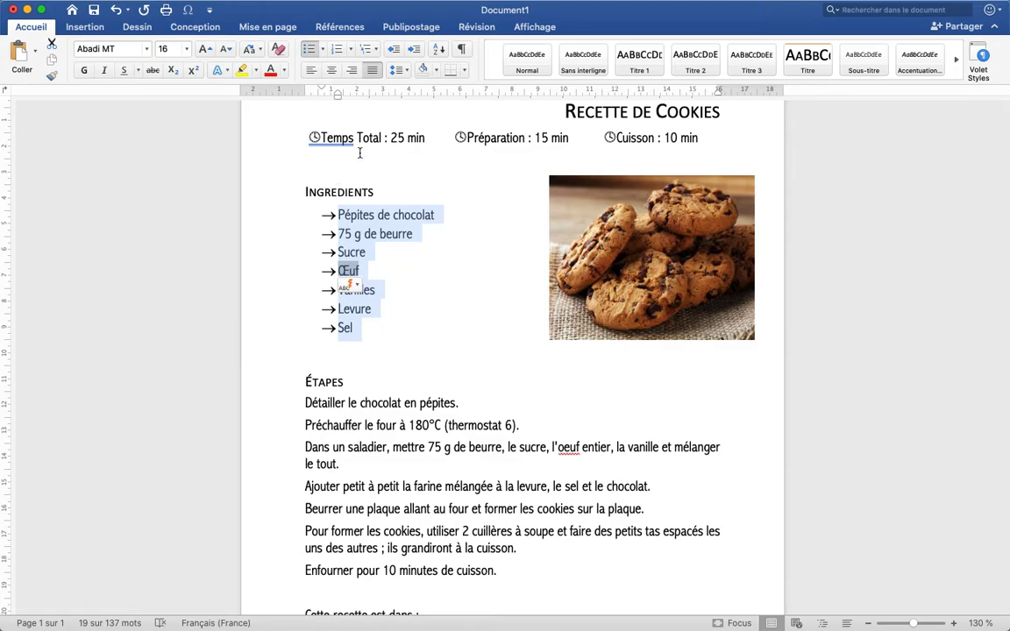
# - Try increasing and decreasing the indent of the bulleted ingredient list
pyautogui.click(412, 50)
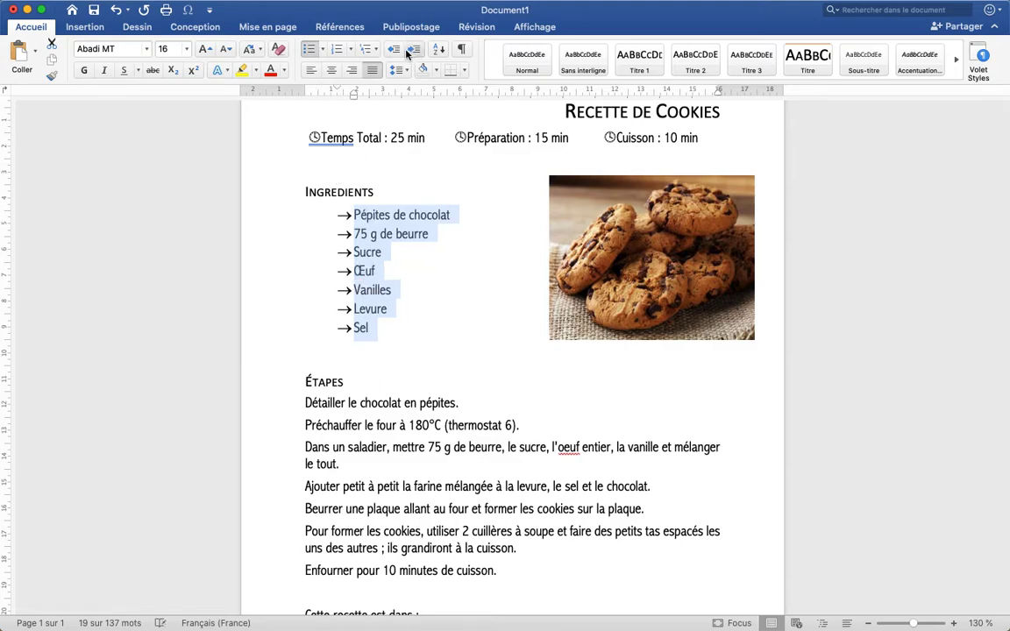
pyautogui.click(393, 51)
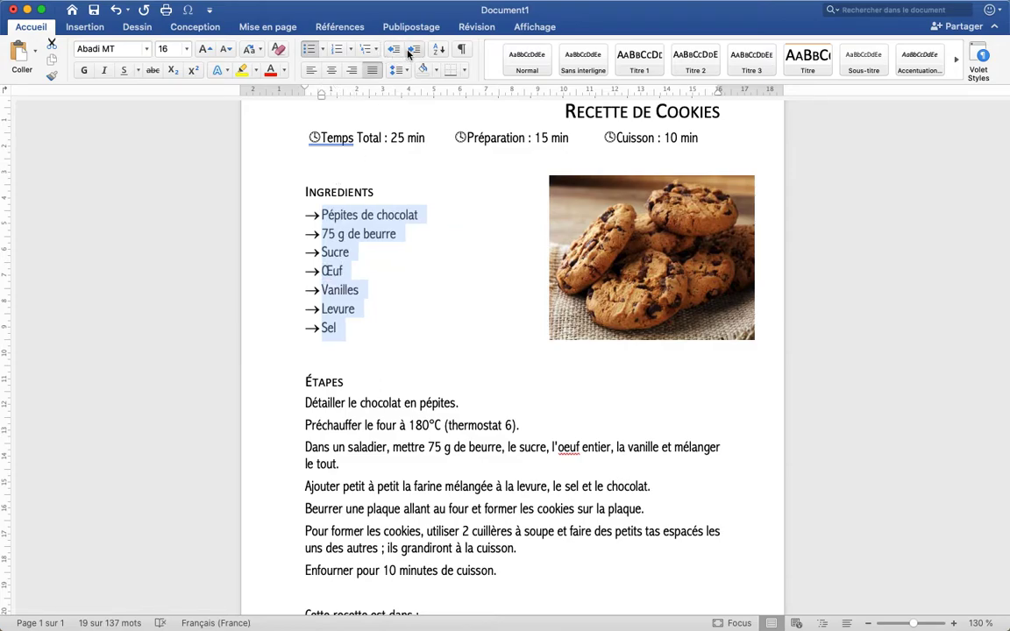
pyautogui.click(410, 50)
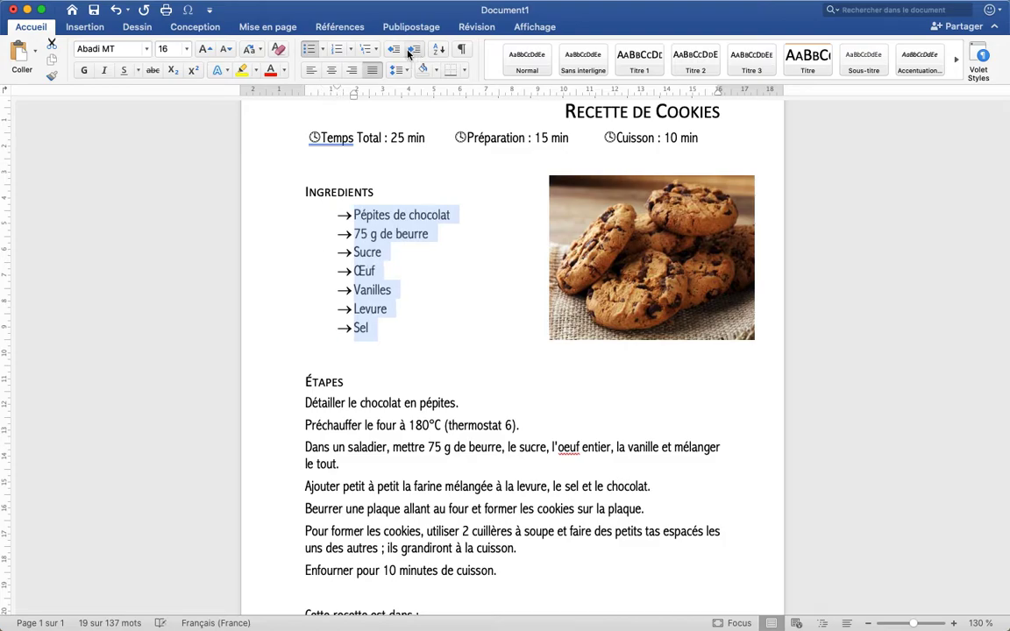
pyautogui.click(393, 51)
pyautogui.click(410, 50)
pyautogui.click(393, 51)
pyautogui.click(411, 50)
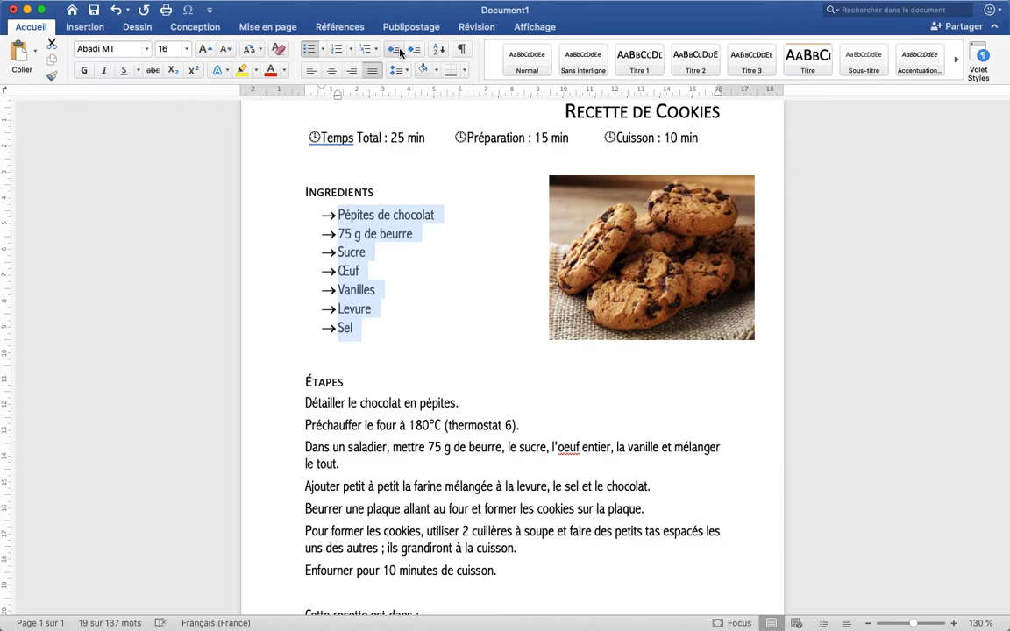
# - Number the lines under "Étapes" in the 1. 2. 3. format and decrease the numbered list's indent by one level
pyautogui.scroll(-2, 296, 399)
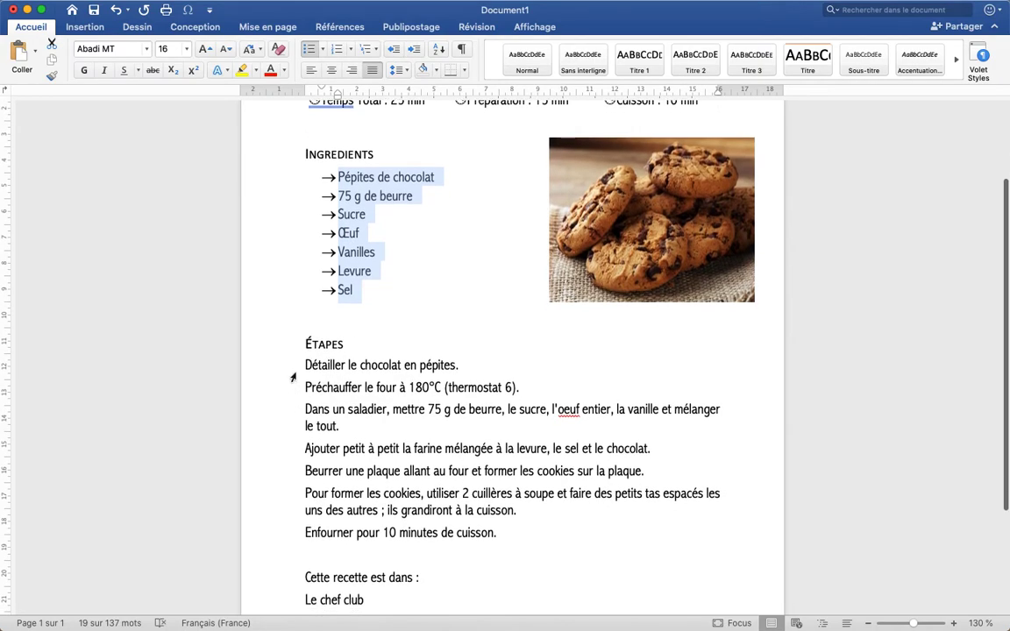
pyautogui.moveTo(263, 360); pyautogui.dragTo(284, 537)
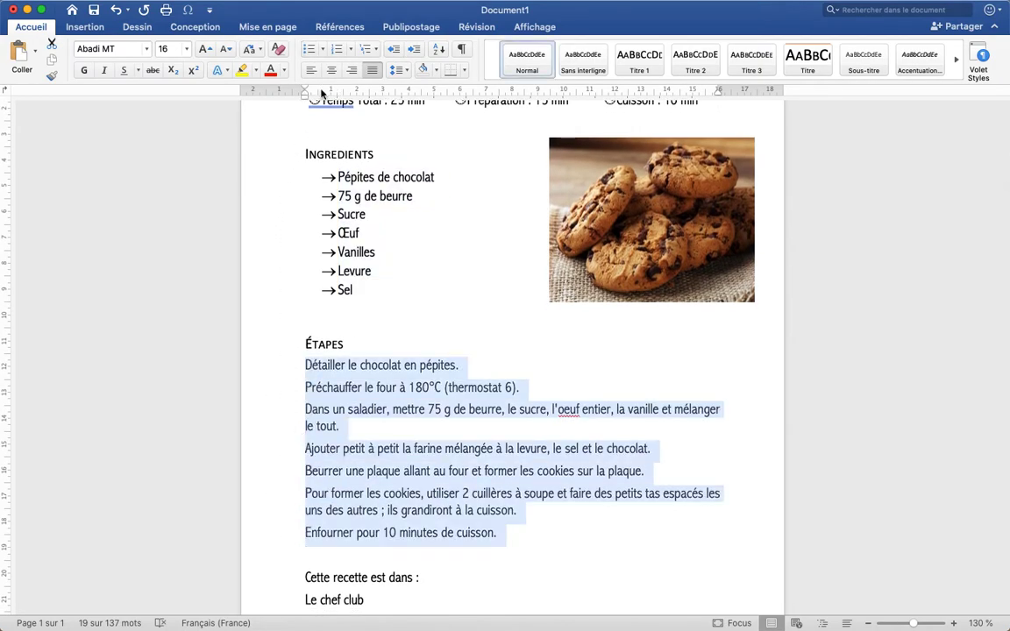
pyautogui.click(350, 51)
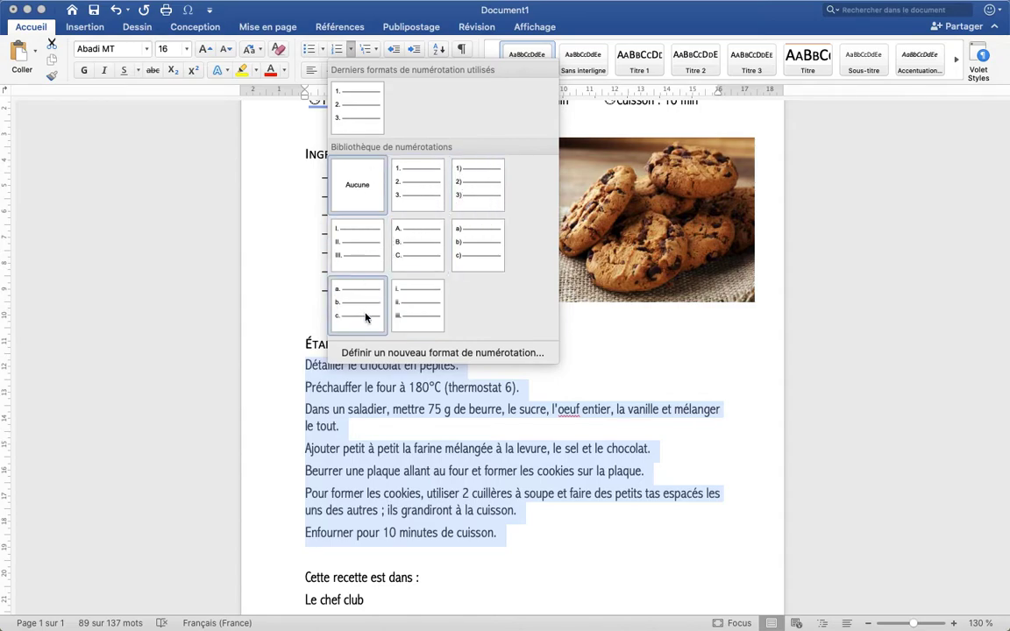
pyautogui.click(423, 199)
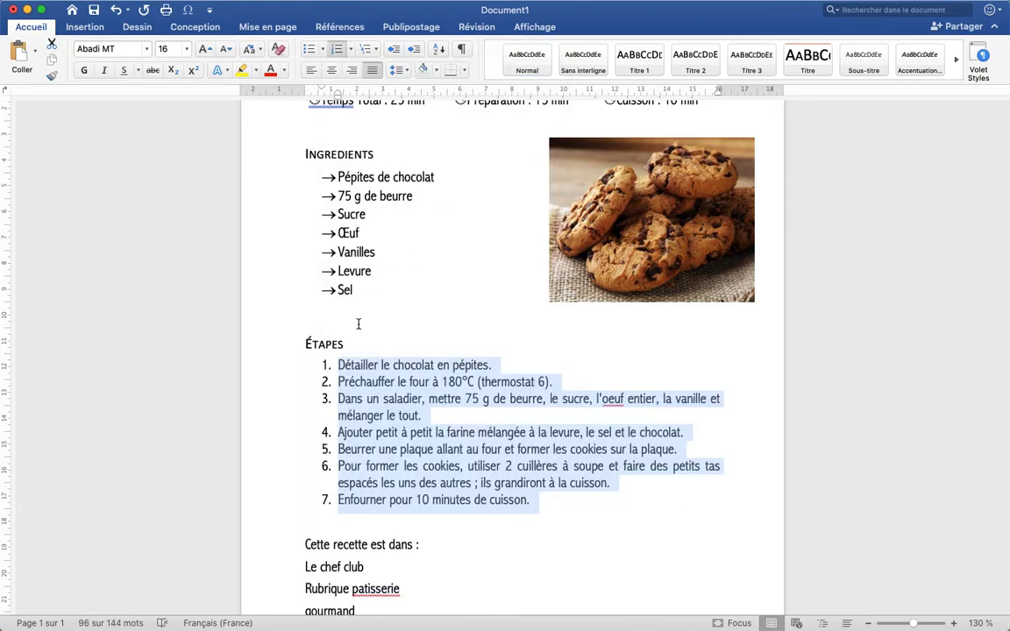
pyautogui.click(398, 53)
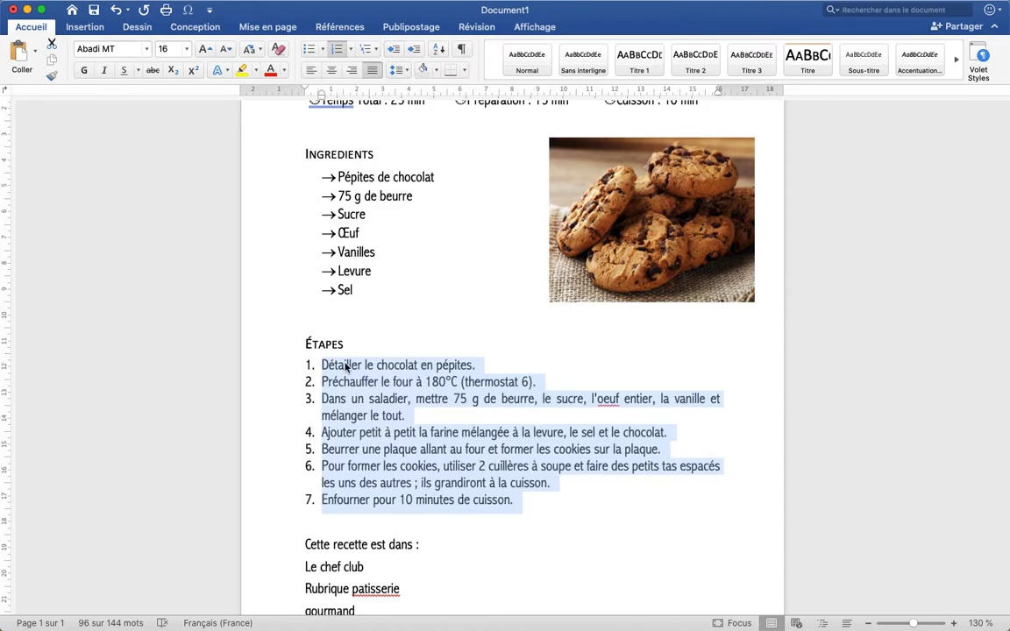
# - Start a new multilevel list definition for the lines from "Le chef club" to "gourmand" and look through the formats of levels 1 to 4
pyautogui.scroll(-3, 344, 364)
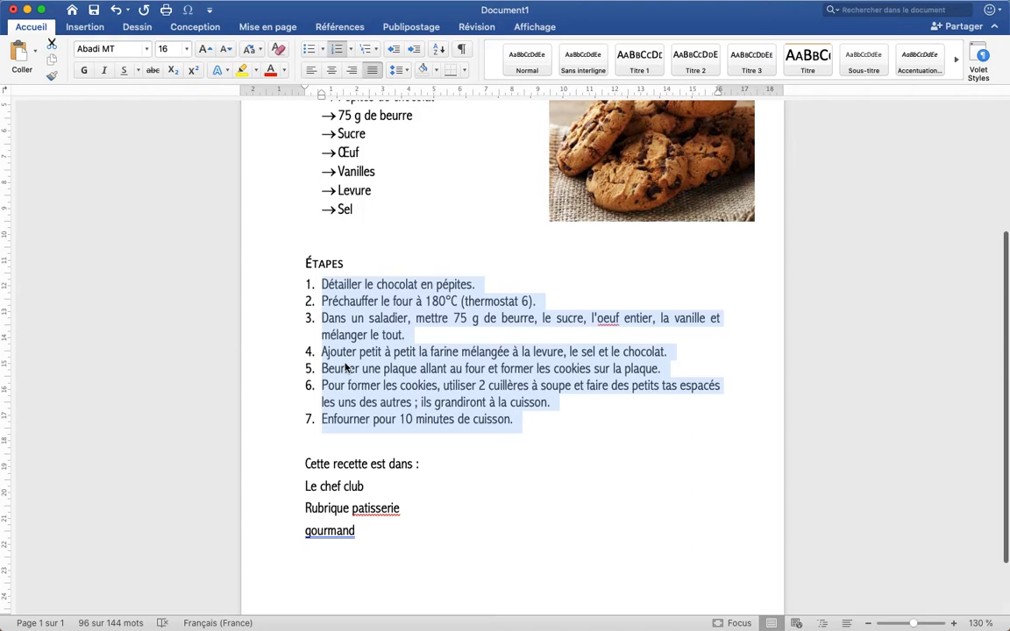
pyautogui.moveTo(281, 485); pyautogui.dragTo(288, 535)
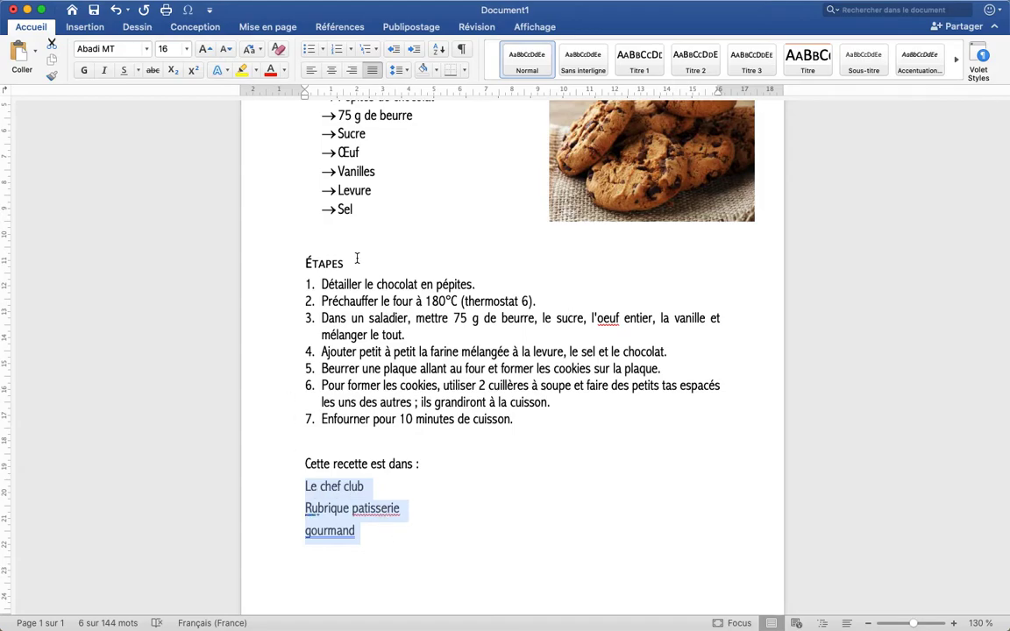
pyautogui.click(377, 55)
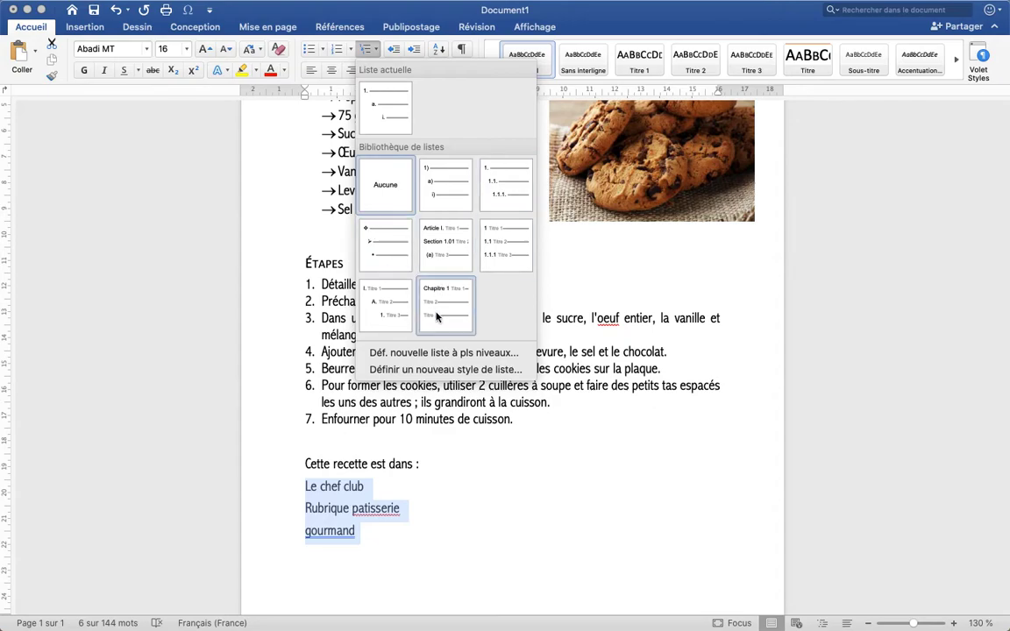
pyautogui.click(440, 355)
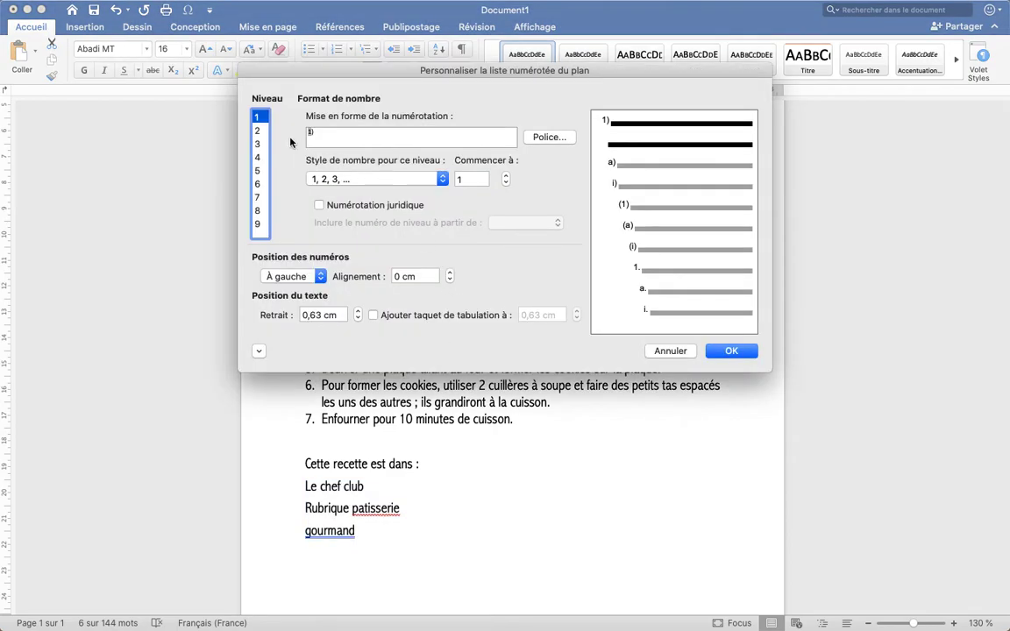
pyautogui.click(259, 131)
pyautogui.click(261, 145)
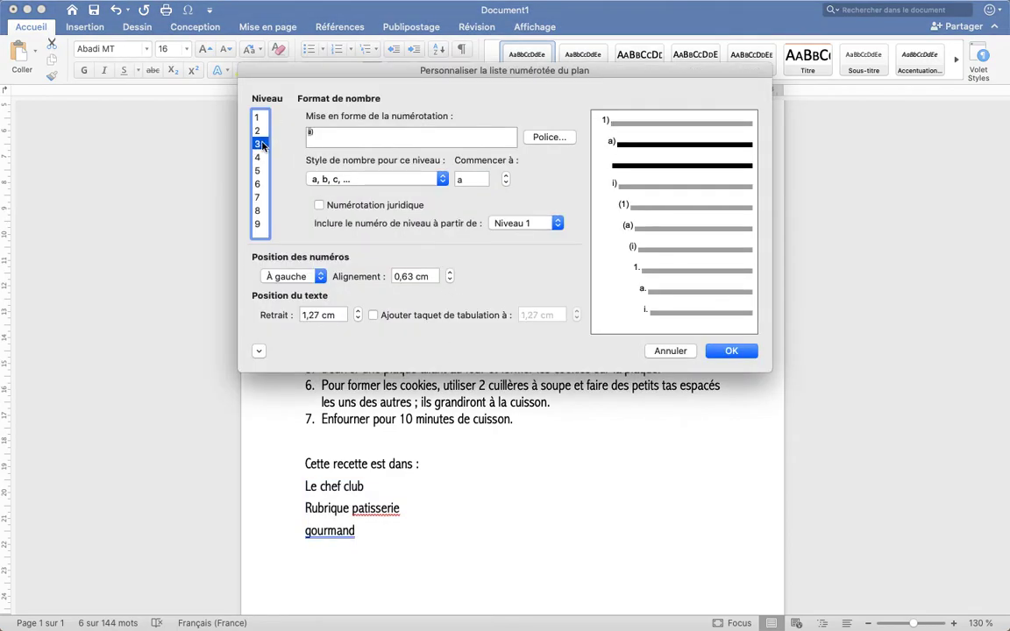
pyautogui.click(257, 157)
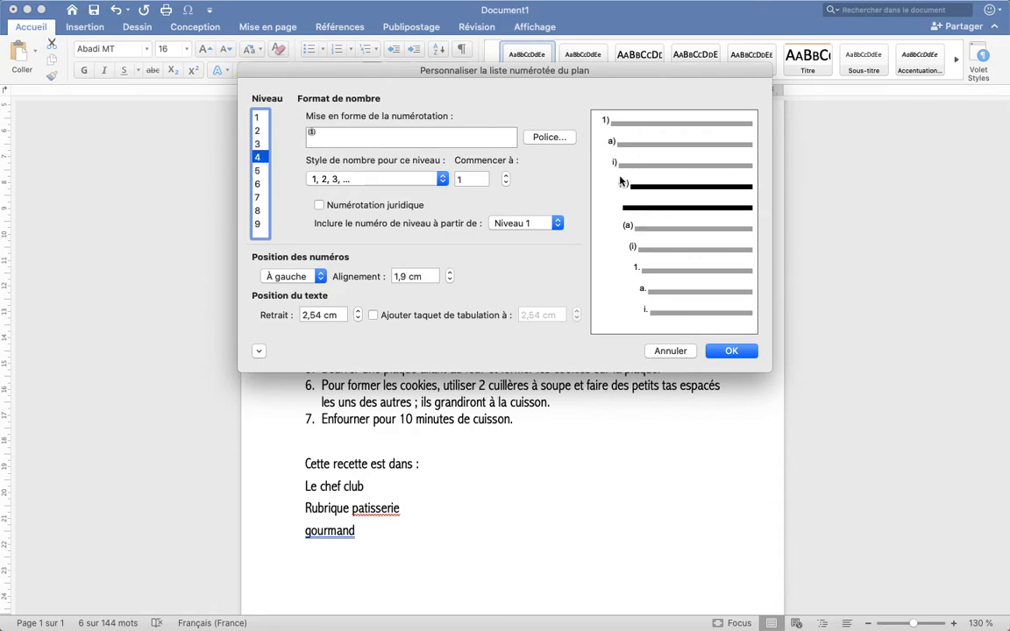
pyautogui.click(257, 117)
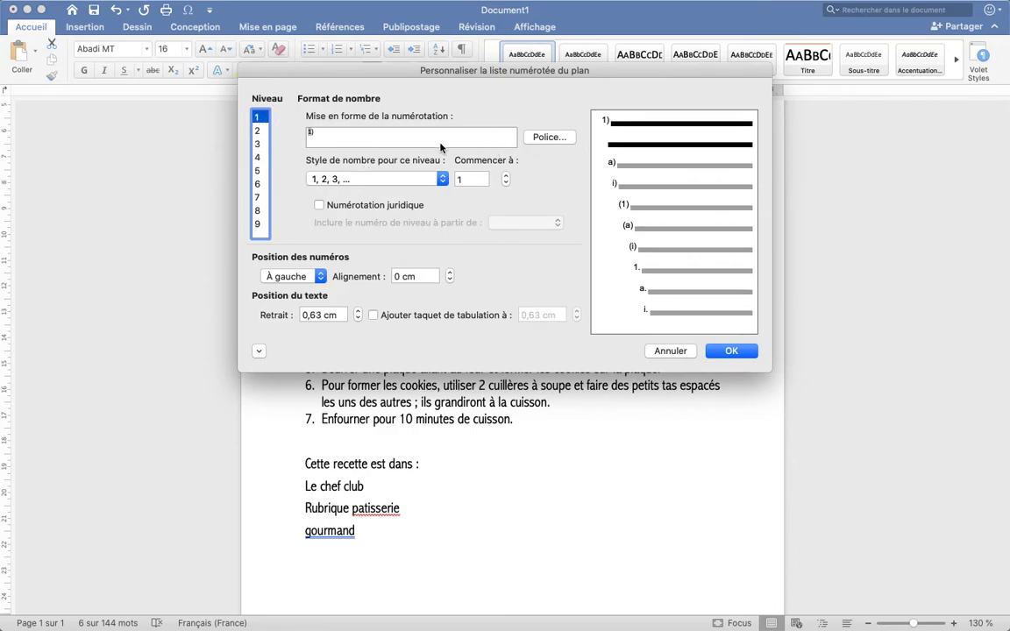
pyautogui.click(561, 139)
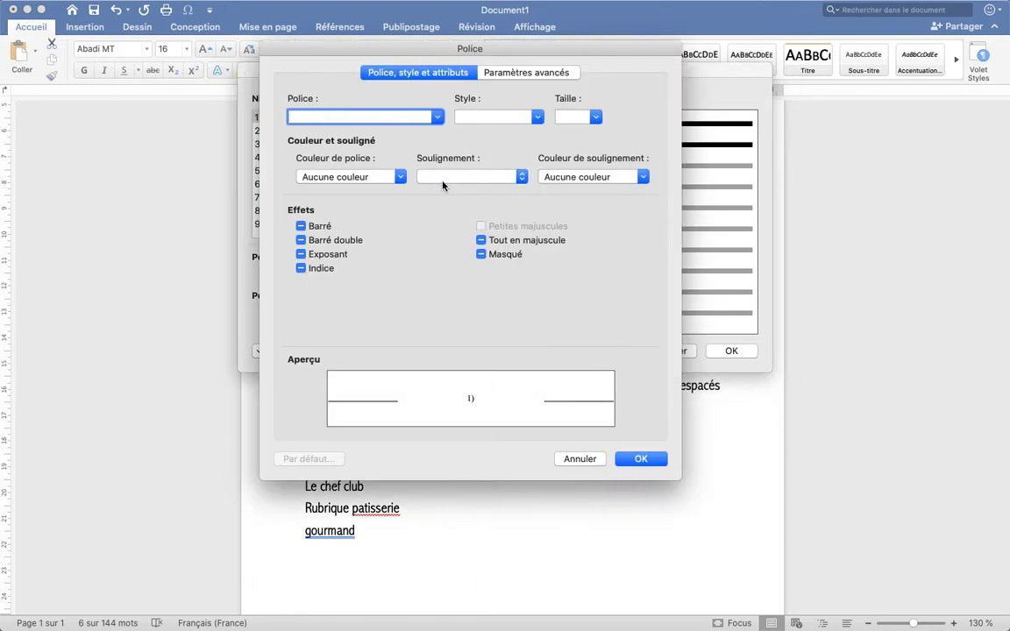
pyautogui.click(580, 457)
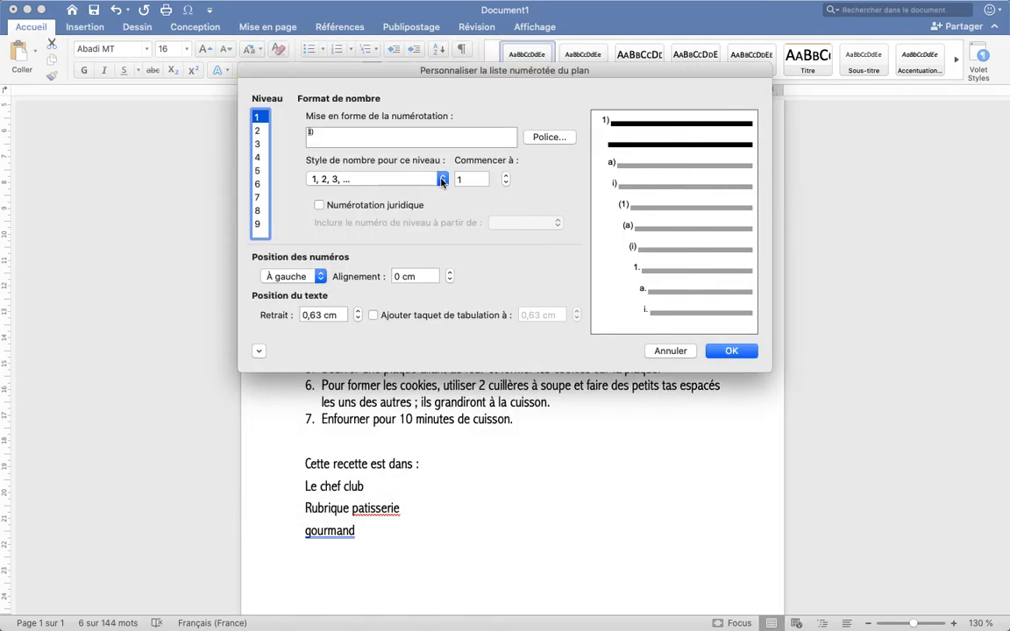
# - Set the level 1 number style to a new bullet using the thin asterisk from the Wingdings 2 font
pyautogui.click(442, 180)
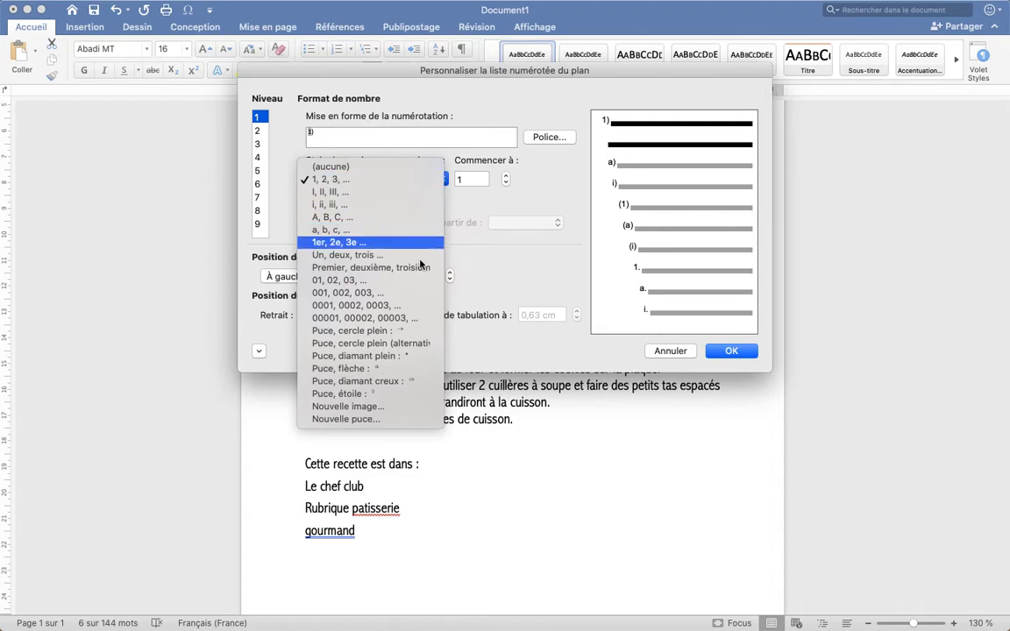
pyautogui.click(383, 419)
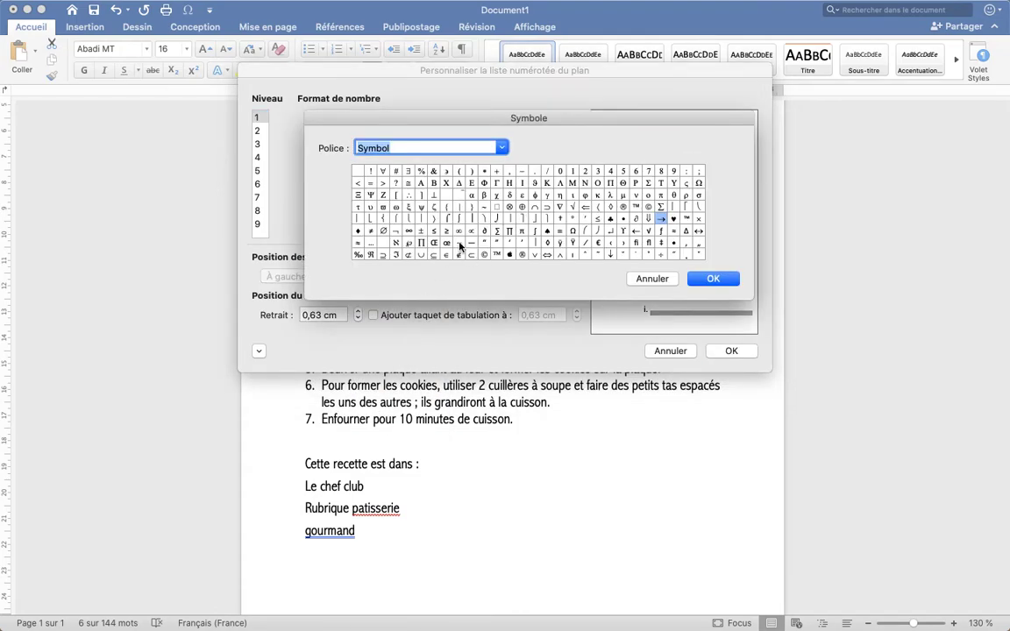
pyautogui.click(500, 149)
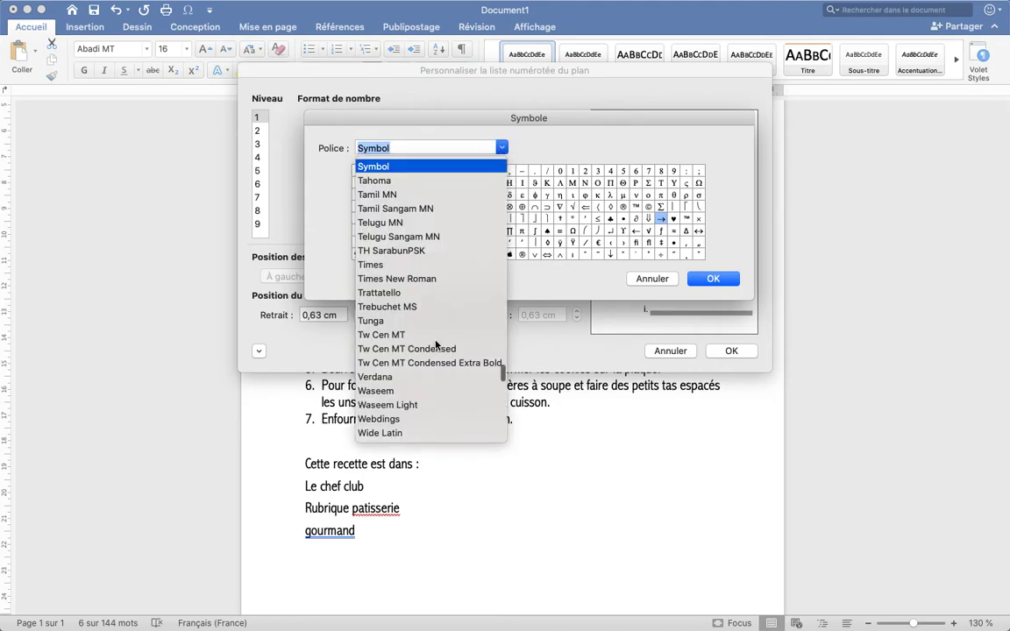
pyautogui.scroll(-3, 435, 345)
pyautogui.scroll(-2, 430, 350)
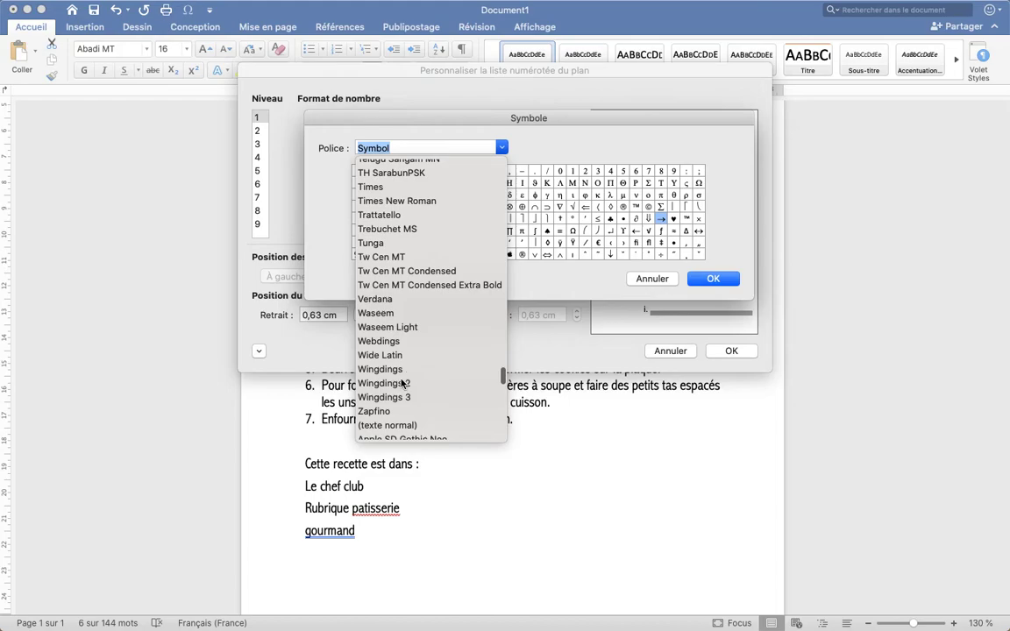
pyautogui.click(403, 383)
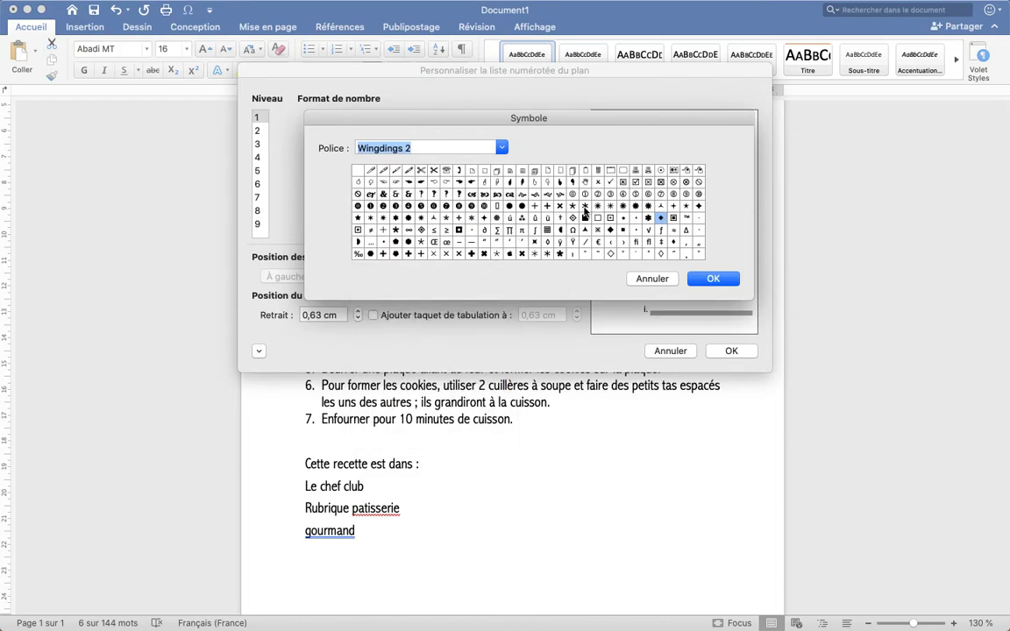
pyautogui.click(574, 207)
pyautogui.click(712, 279)
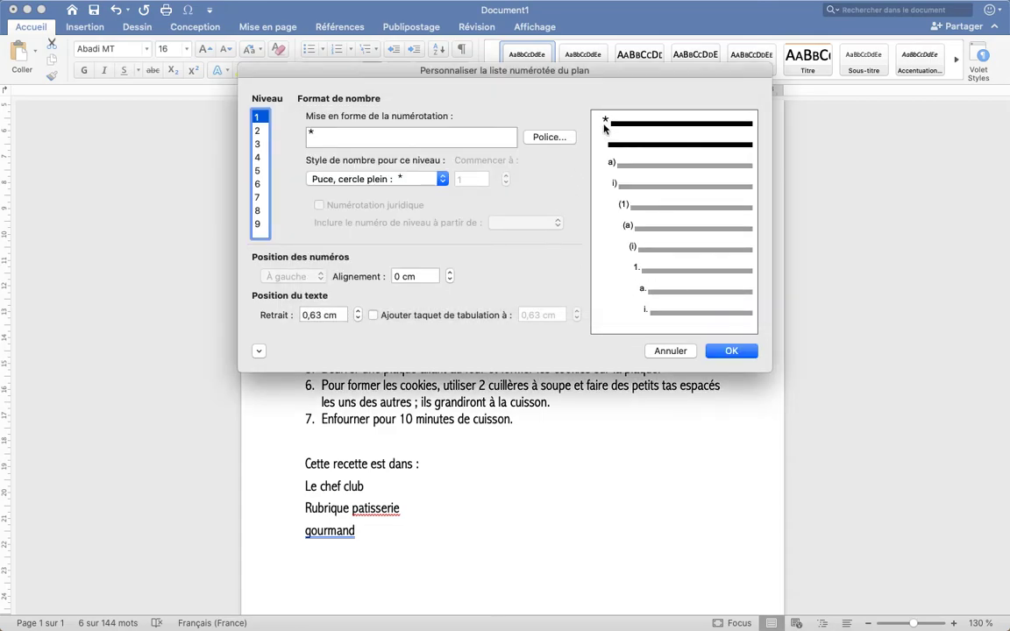
# - Give level 2 of the multilevel list a new bold asterisk bullet from Wingdings 2
pyautogui.click(259, 131)
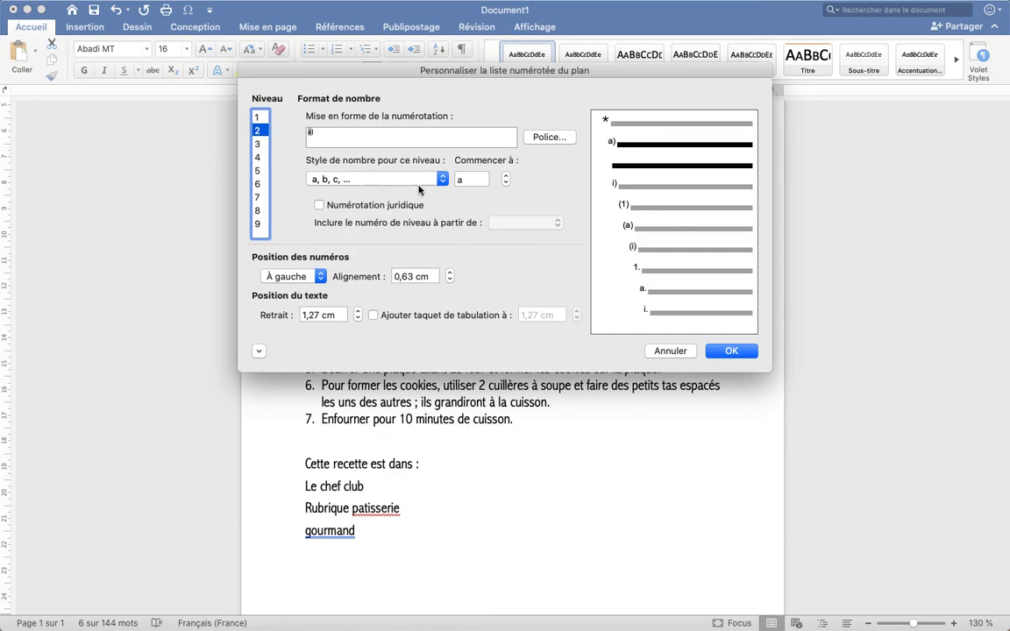
pyautogui.click(443, 180)
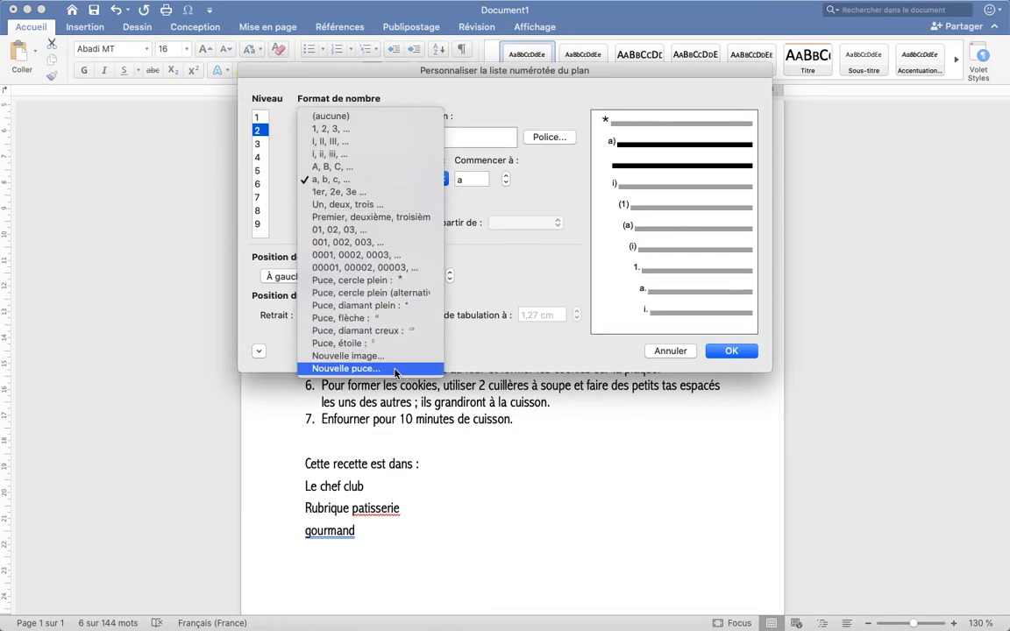
pyautogui.click(359, 338)
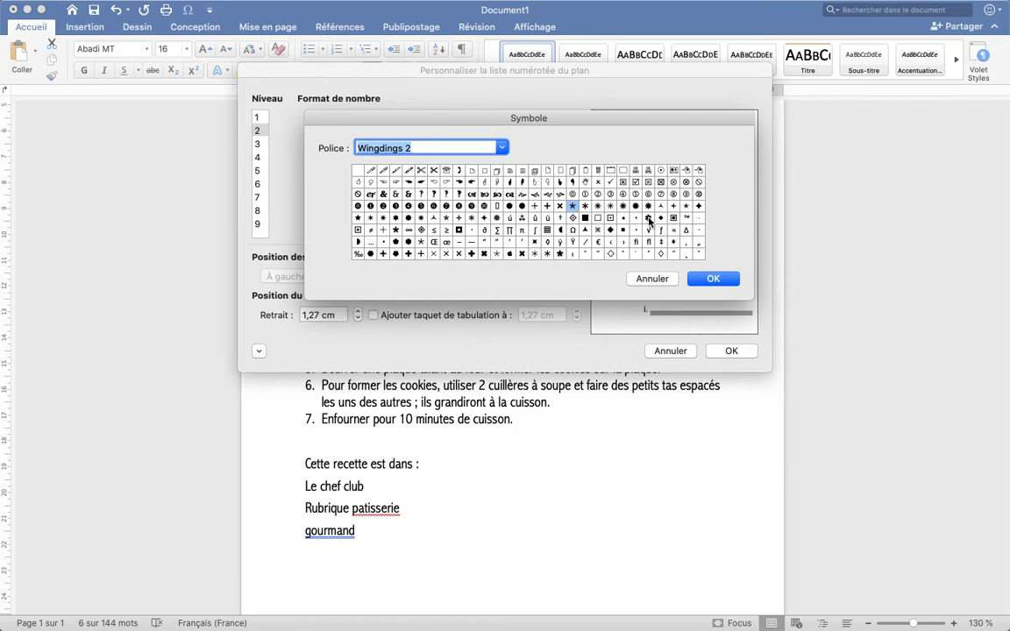
pyautogui.click(647, 216)
pyautogui.click(710, 280)
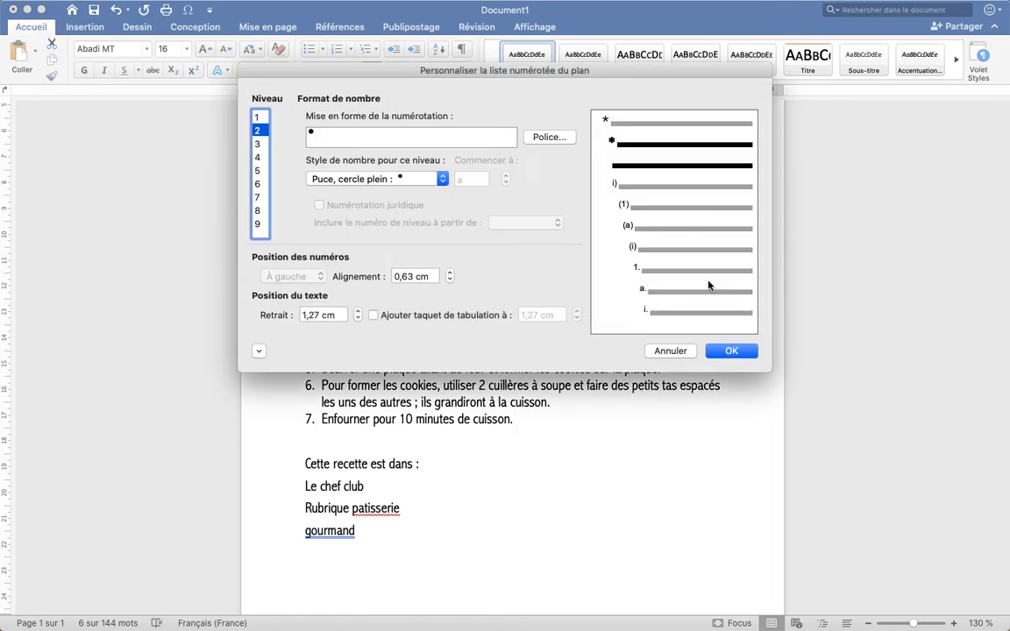
# - Give level 3 a new black pointing-hand bullet from Wingdings 2 and apply the multilevel list to the selected lines
pyautogui.click(261, 146)
pyautogui.click(429, 179)
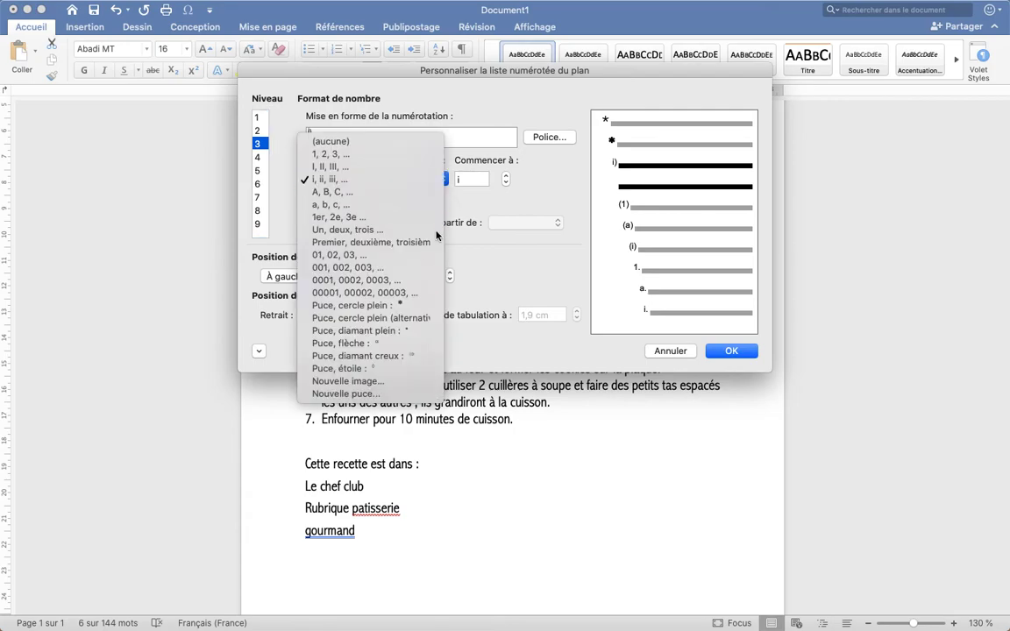
pyautogui.click(384, 396)
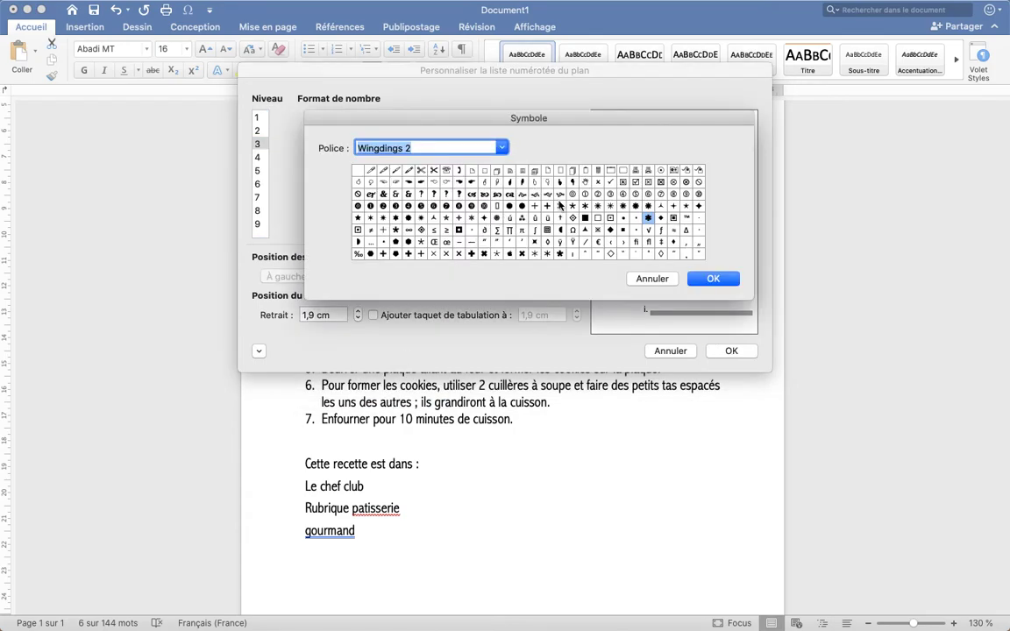
pyautogui.click(471, 182)
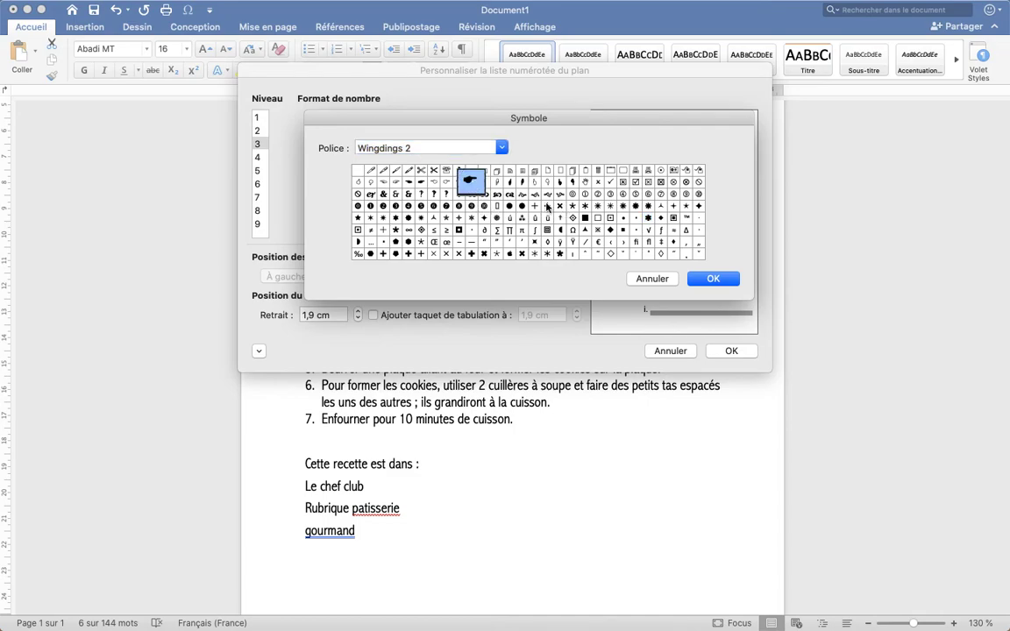
pyautogui.click(713, 279)
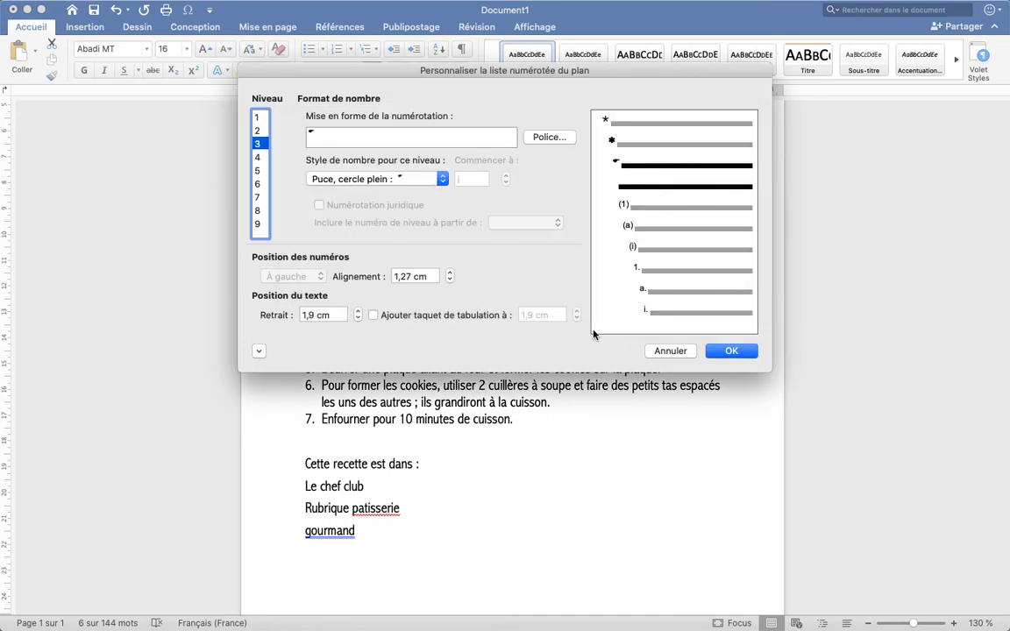
pyautogui.click(731, 351)
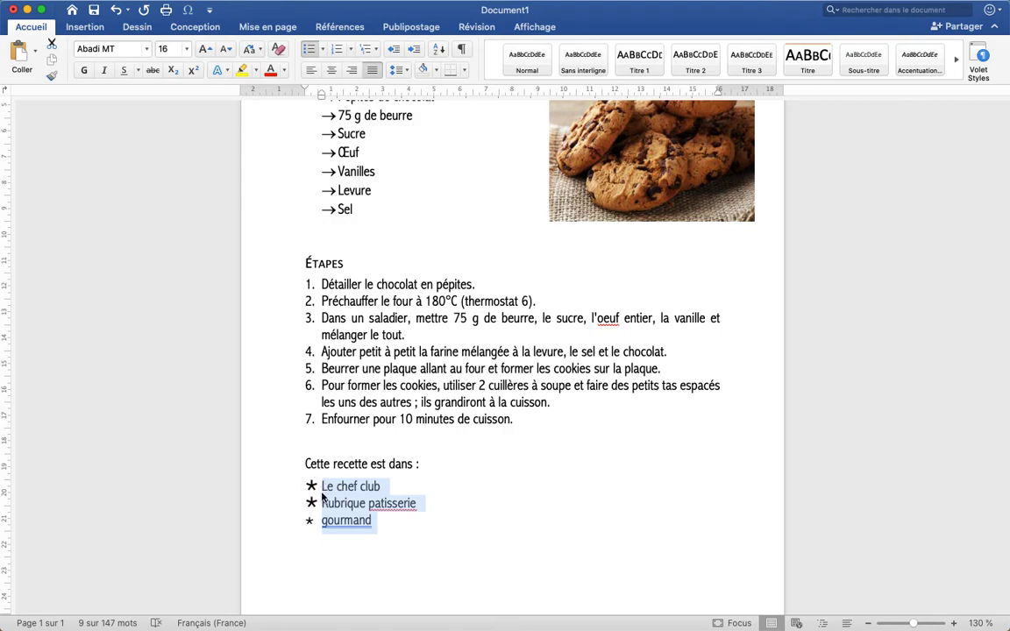
# - Increase the indents in the source list so "Rubrique patisserie" is at level 2 and "gourmand" at level 3
pyautogui.click(334, 504)
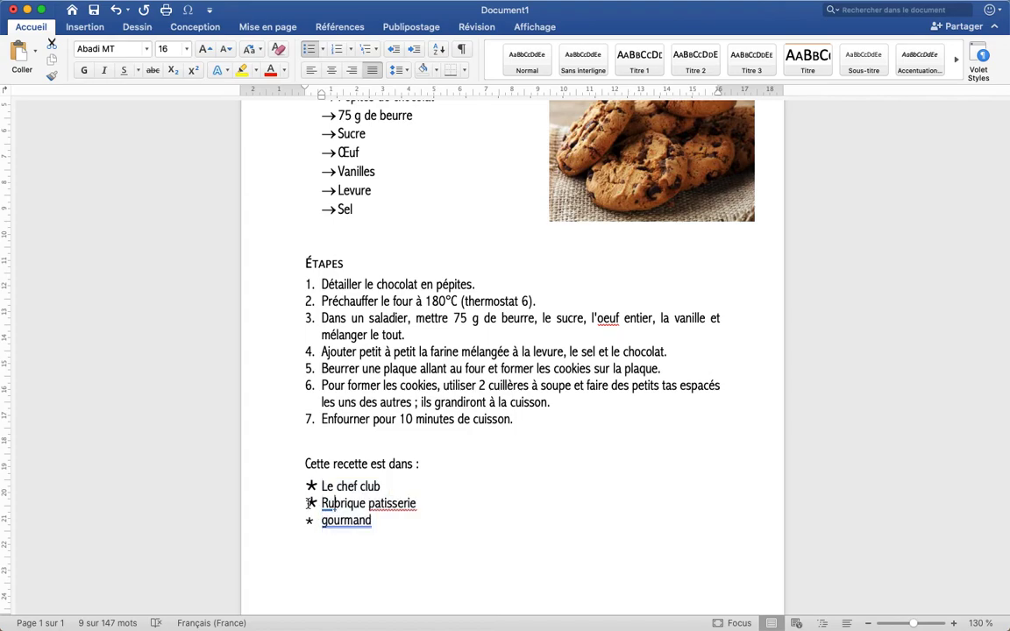
pyautogui.moveTo(265, 505); pyautogui.dragTo(266, 516)
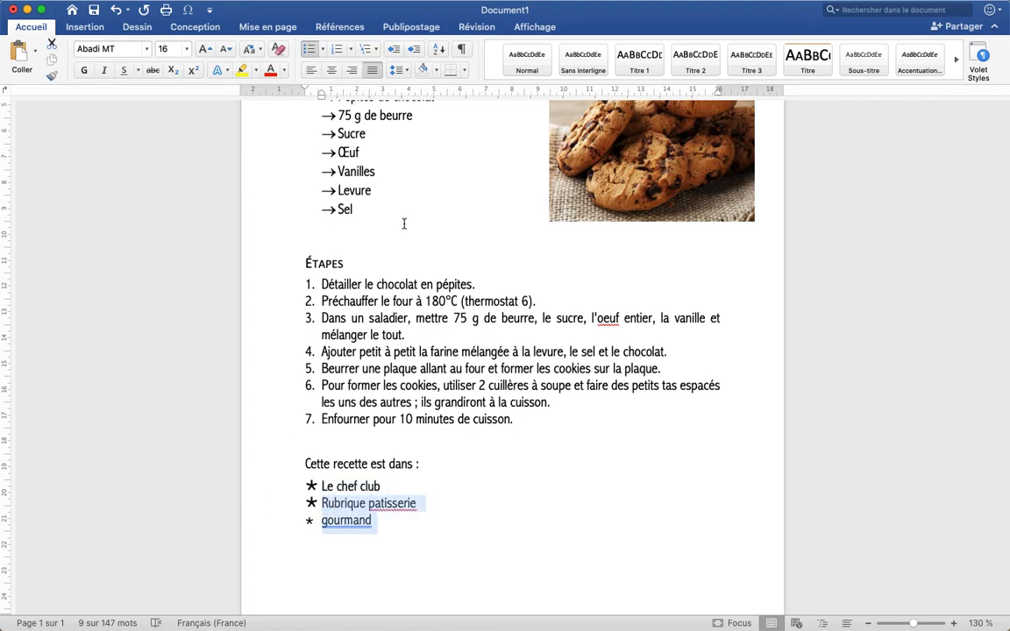
pyautogui.click(414, 48)
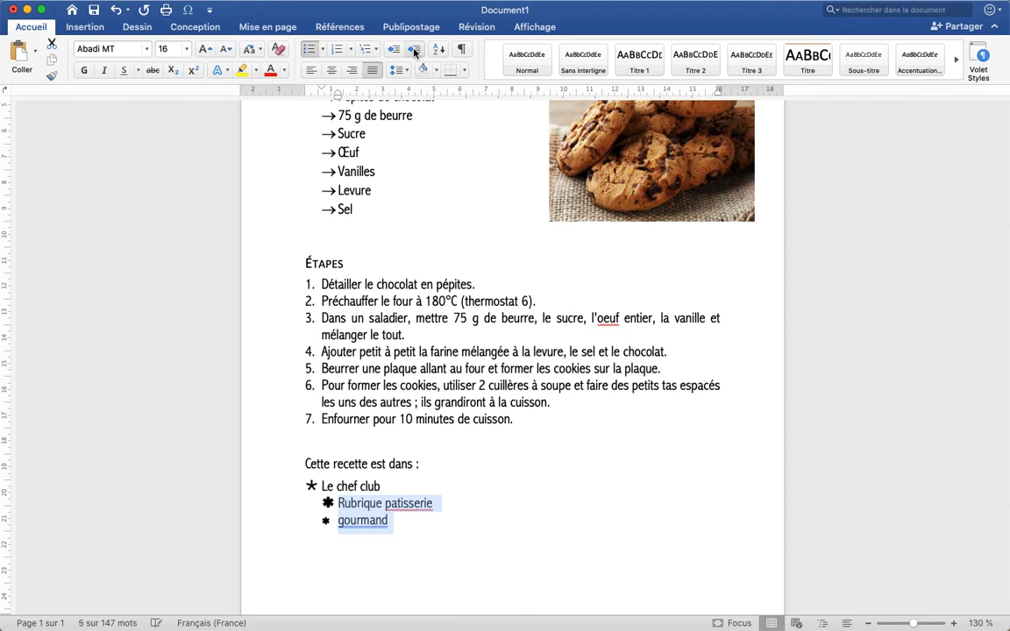
pyautogui.click(282, 522)
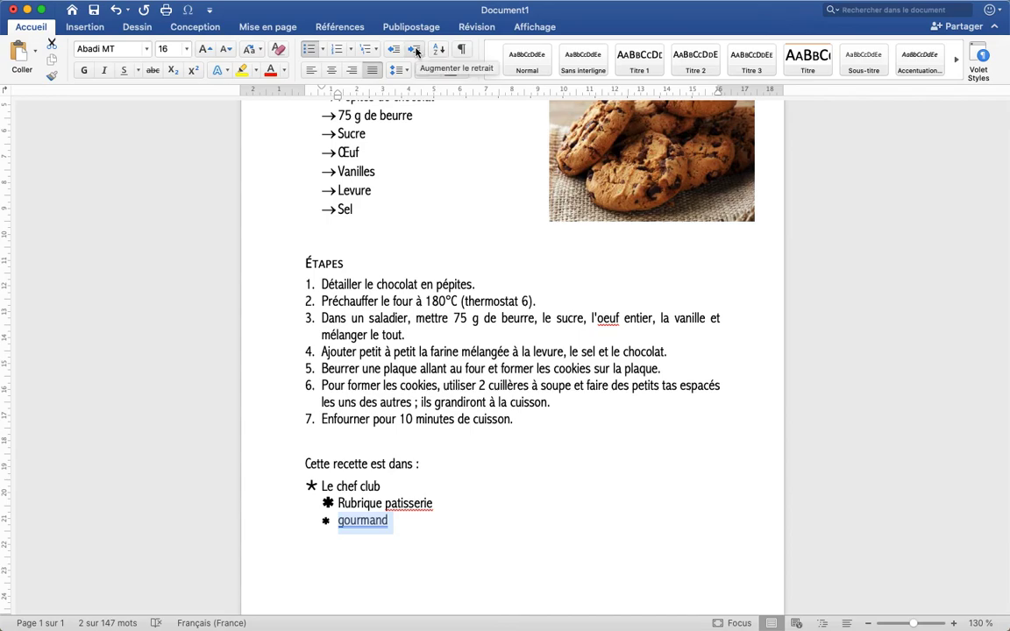
pyautogui.click(416, 50)
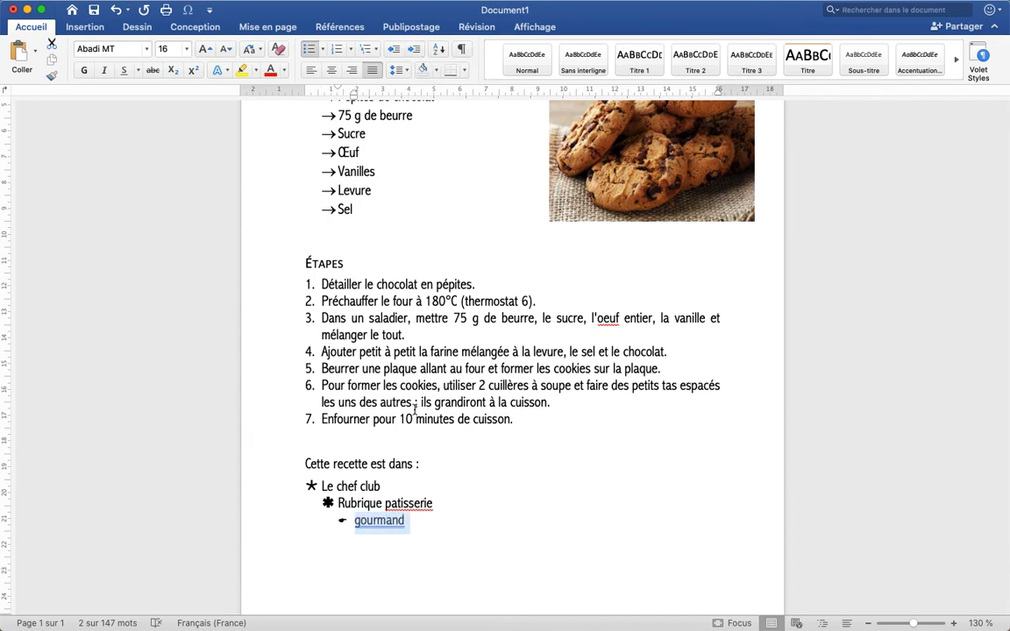
pyautogui.click(373, 368)
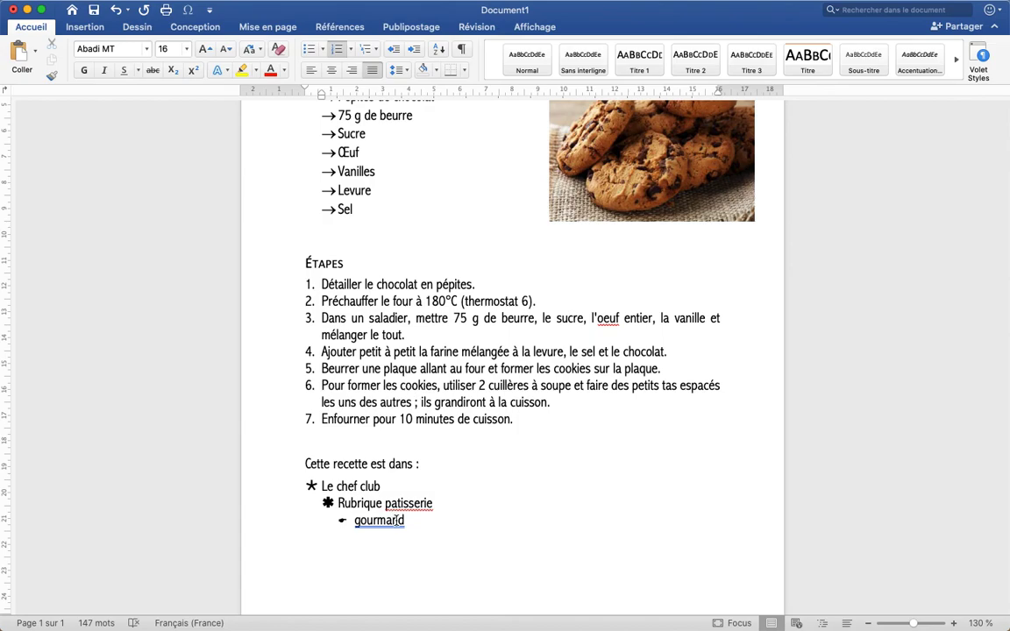
pyautogui.scroll(3, 534, 447)
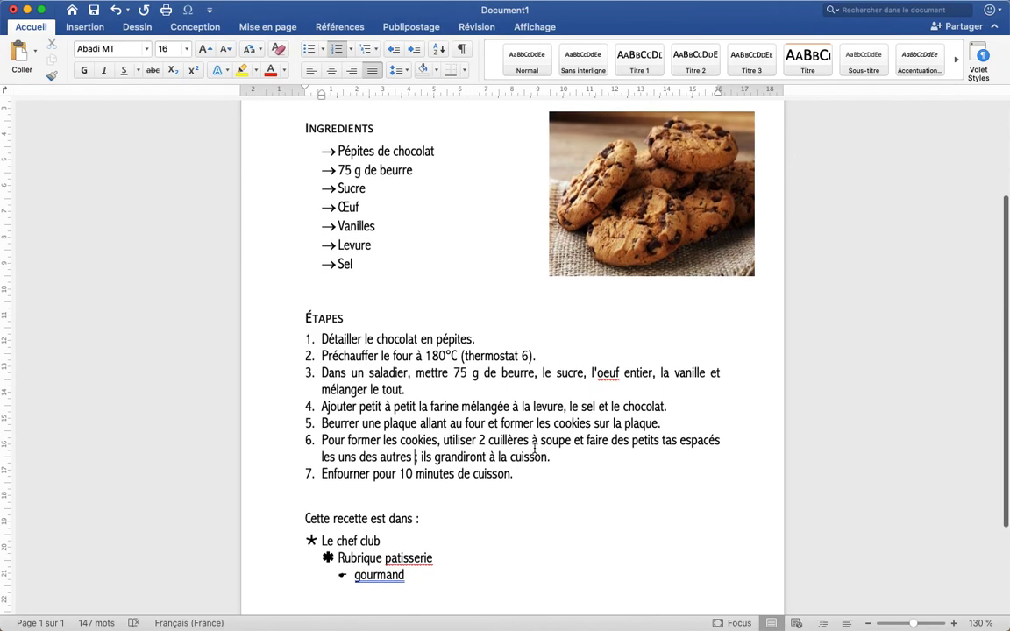
pyautogui.write(';')
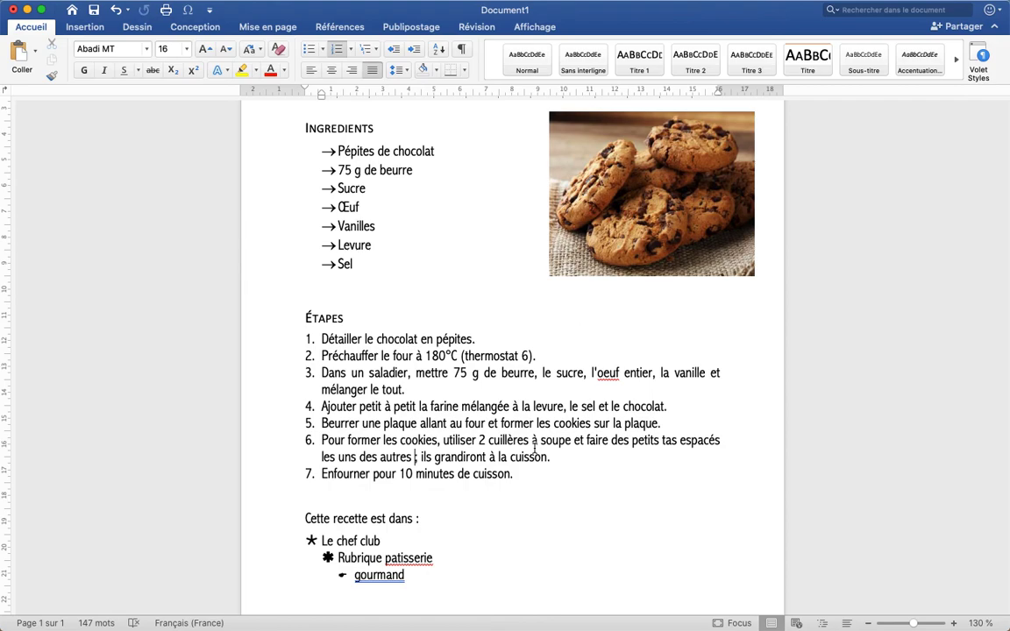